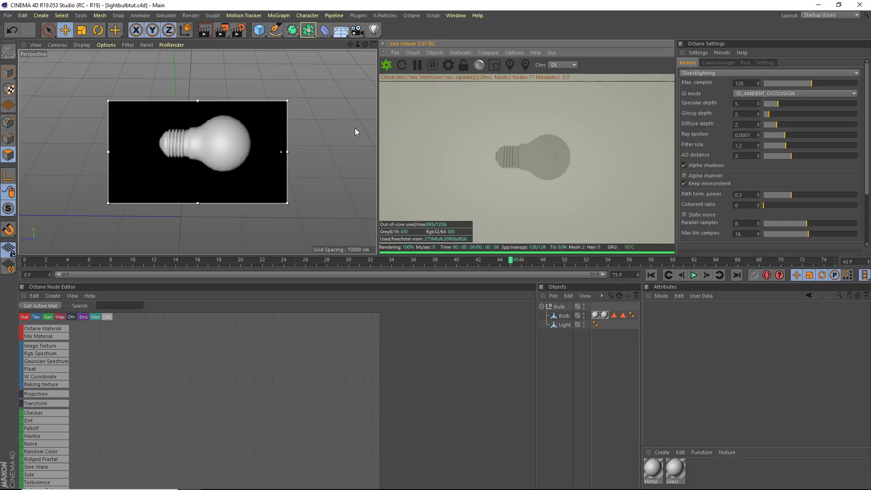
Switch off Interactive Render Region from the Render flyout so the viewport shows the plain bulb.
{"action": "left_click", "coordinate": [221, 30]}
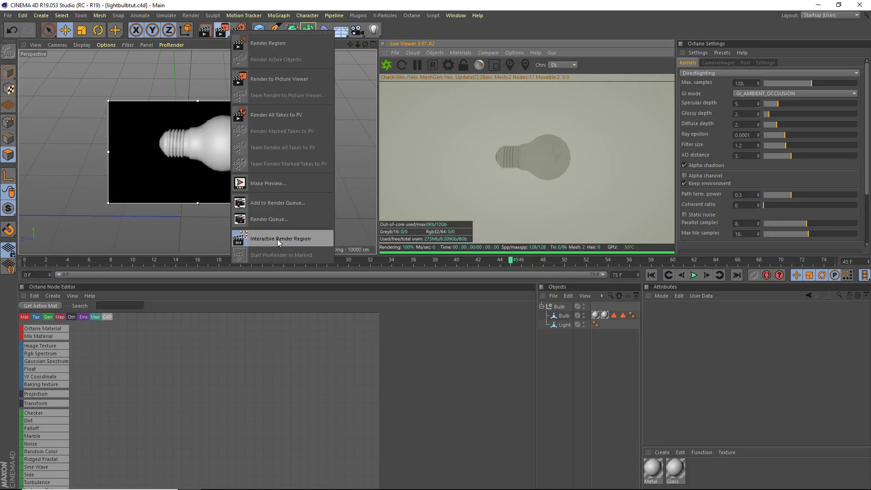
{"action": "left_click", "coordinate": [278, 239]}
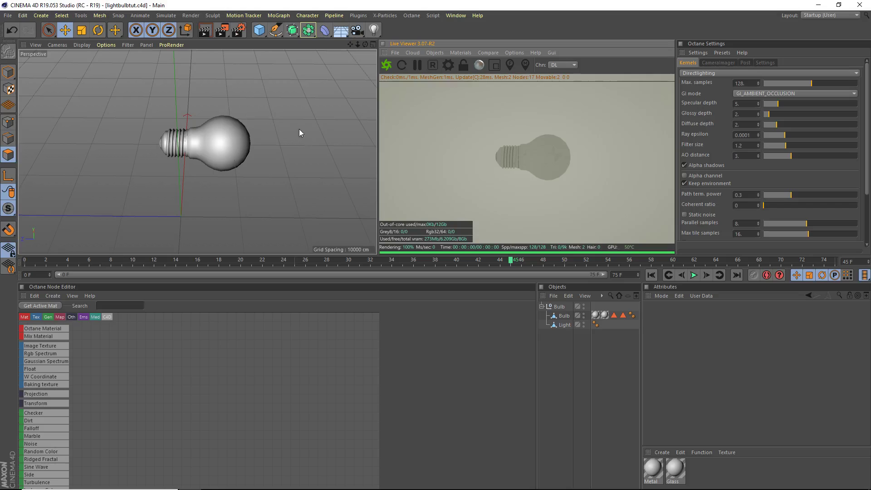
Select the Bulb in Model mode and inspect the Glass material's settings.
{"action": "scroll", "coordinate": [210, 145], "scroll_direction": "up", "scroll_amount": 5}
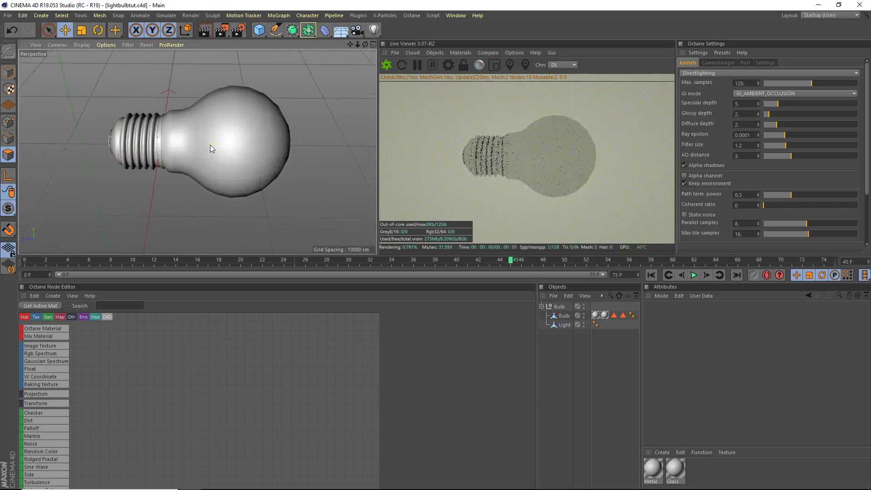
{"action": "left_click", "coordinate": [216, 143]}
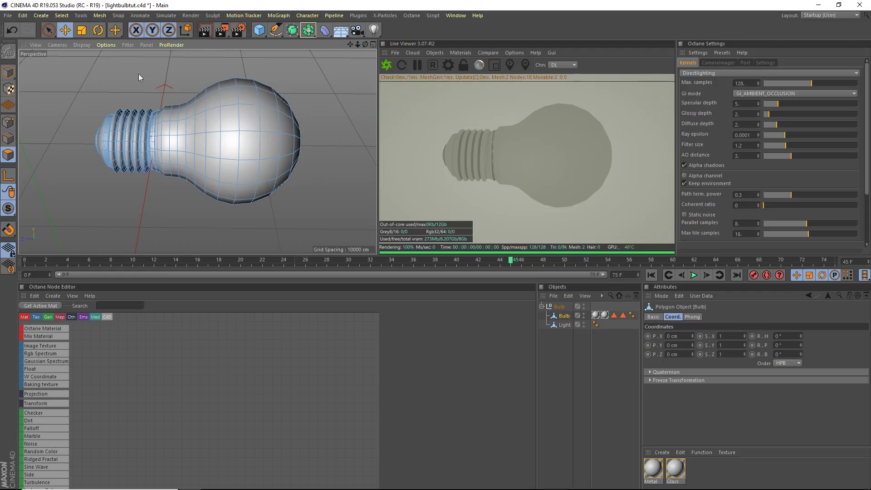
{"action": "left_click", "coordinate": [8, 72]}
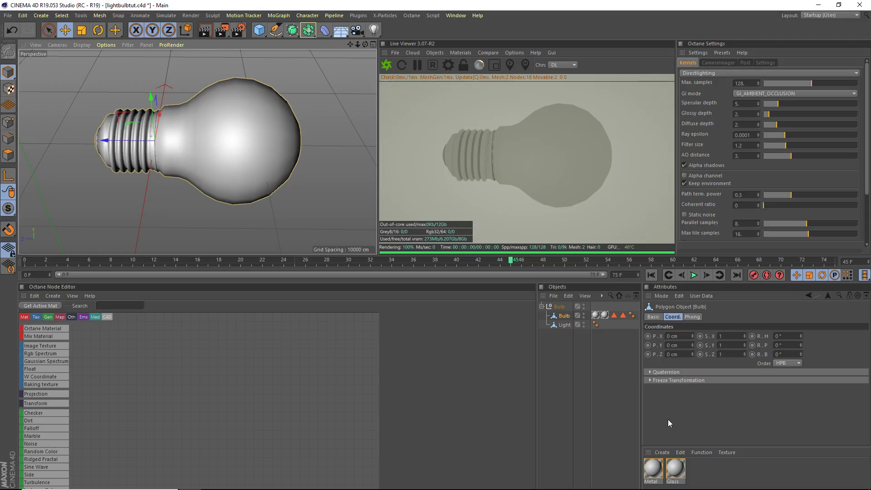
{"action": "left_click", "coordinate": [675, 468]}
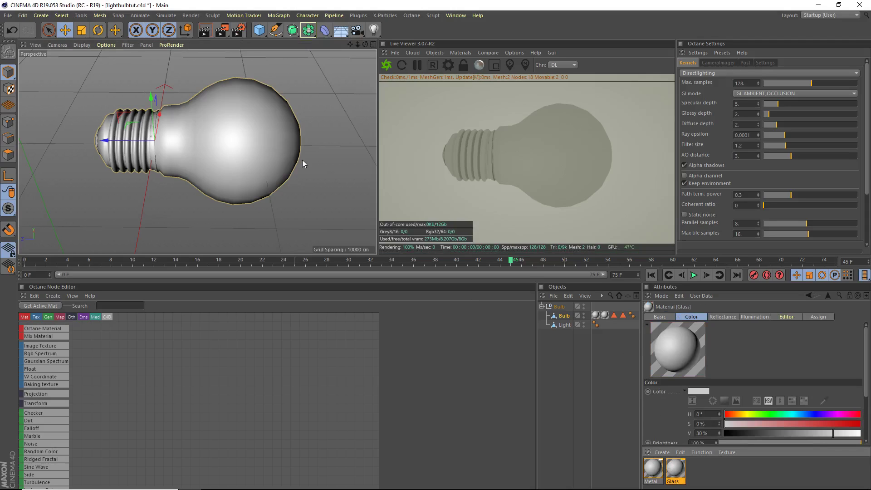
Pan and orbit the camera so the whole bulb appears smaller in the Live Viewer.
{"action": "scroll", "coordinate": [245, 137], "scroll_direction": "down", "scroll_amount": 3}
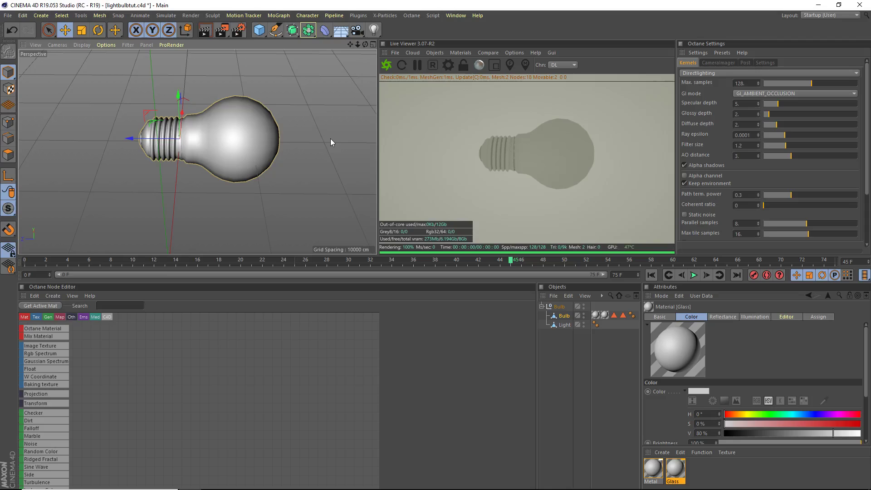
{"action": "left_click_drag", "start_coordinate": [349, 44], "coordinate": [308, 63]}
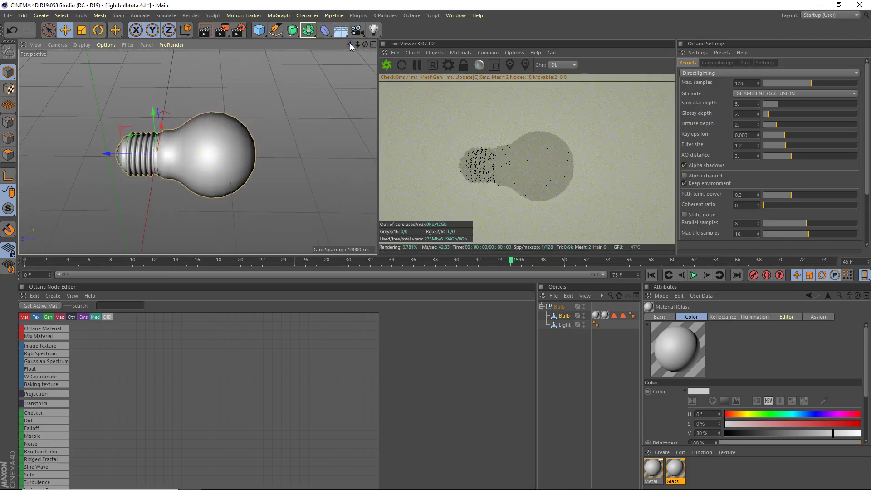
{"action": "left_click_drag", "start_coordinate": [205, 163], "coordinate": [234, 148], "text": "alt"}
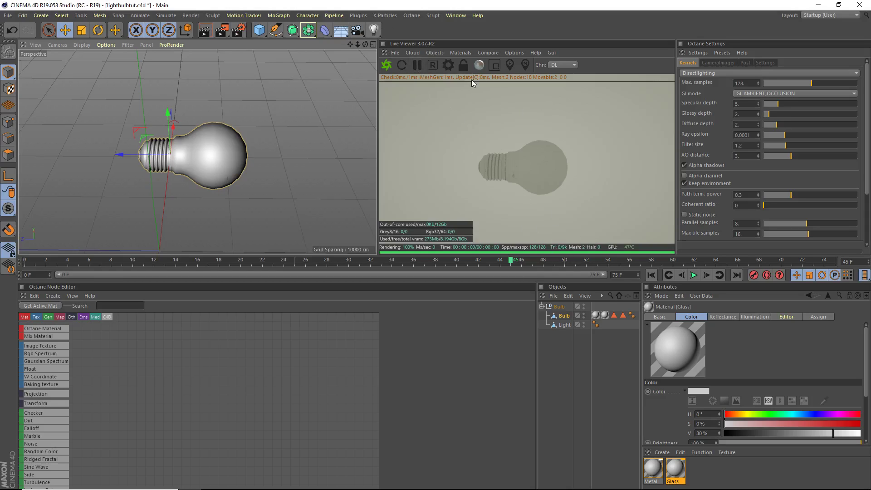
Add an Octane Texture Environment sky to the scene and select its environment tag.
{"action": "left_click", "coordinate": [434, 52]}
{"action": "left_click", "coordinate": [450, 78]}
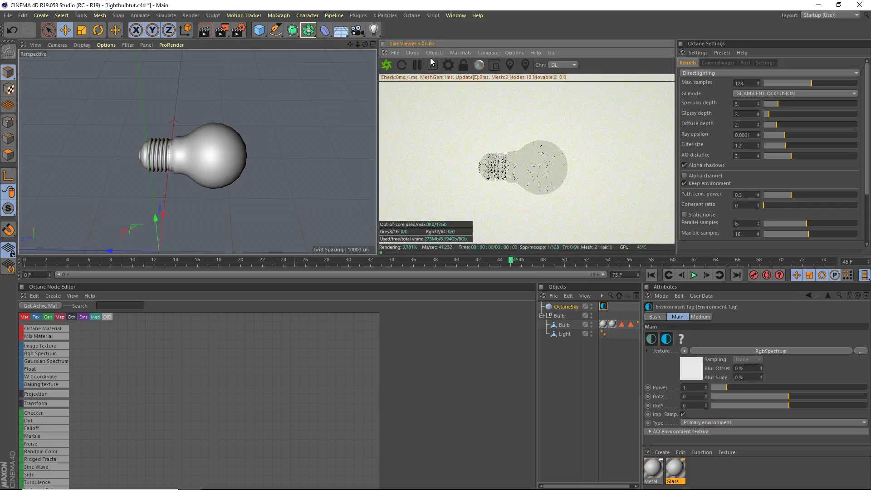
{"action": "left_click", "coordinate": [434, 52]}
{"action": "left_click", "coordinate": [604, 306]}
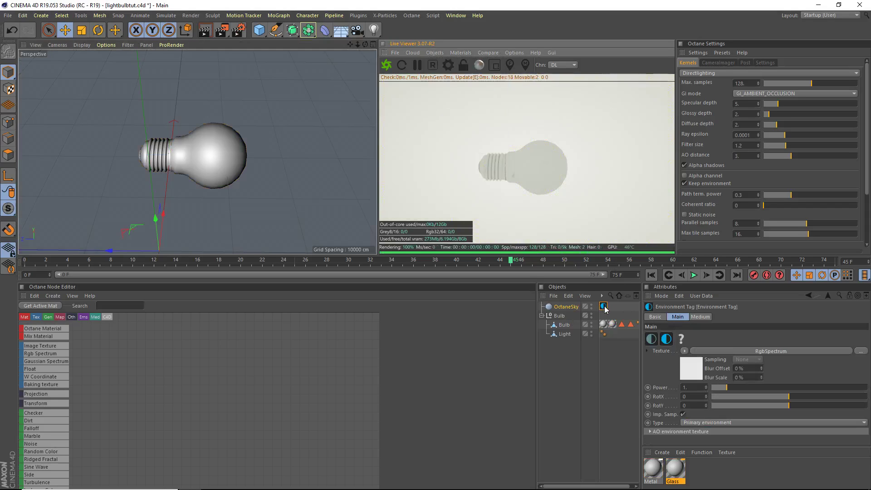
Set the sky's RgbSpectrum colour to black by dropping V to 0%.
{"action": "left_click", "coordinate": [693, 369]}
{"action": "left_click", "coordinate": [665, 340]}
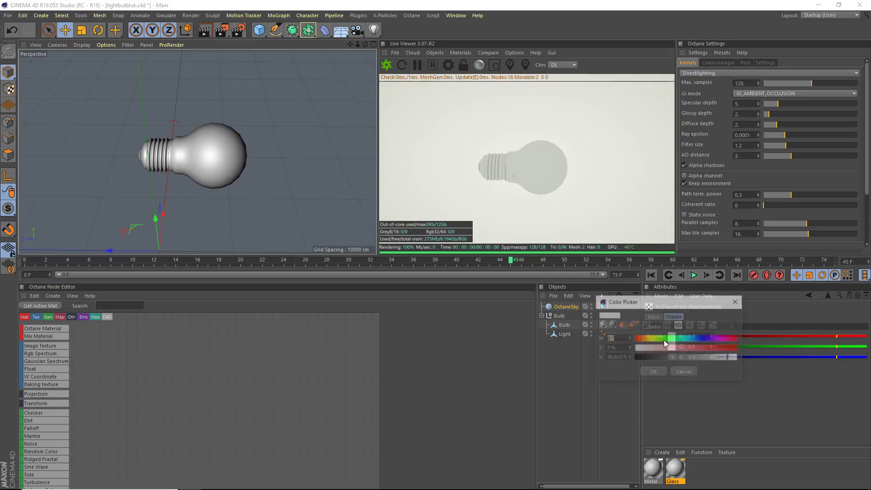
{"action": "left_click", "coordinate": [653, 371]}
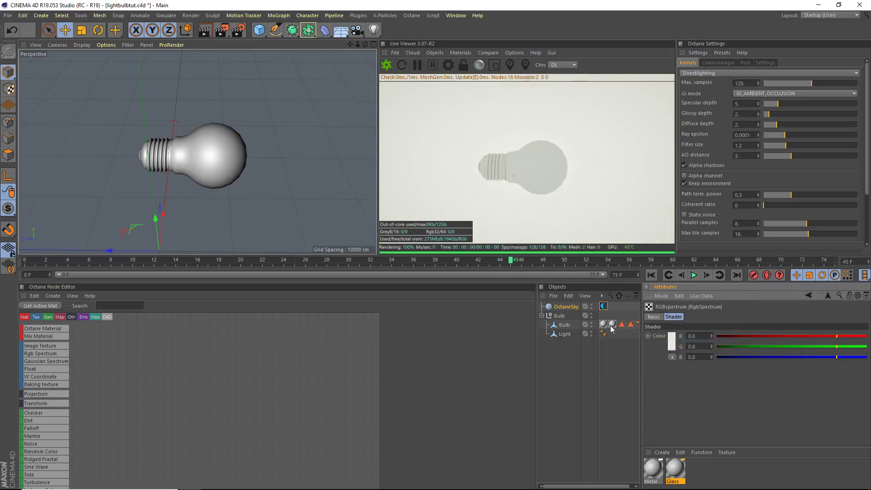
{"action": "left_click", "coordinate": [674, 342]}
{"action": "left_click_drag", "start_coordinate": [666, 362], "coordinate": [637, 362]}
{"action": "left_click", "coordinate": [663, 377]}
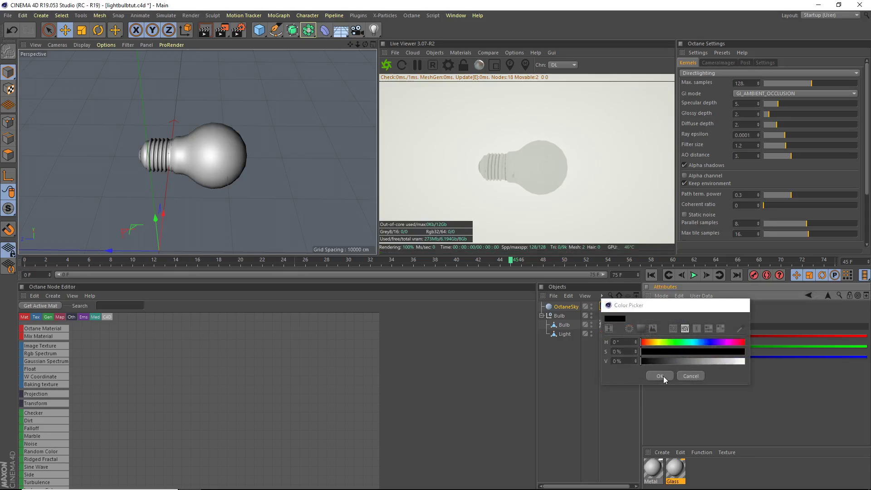
{"action": "left_click", "coordinate": [660, 377]}
{"action": "scroll", "coordinate": [216, 156], "scroll_direction": "up", "scroll_amount": 2}
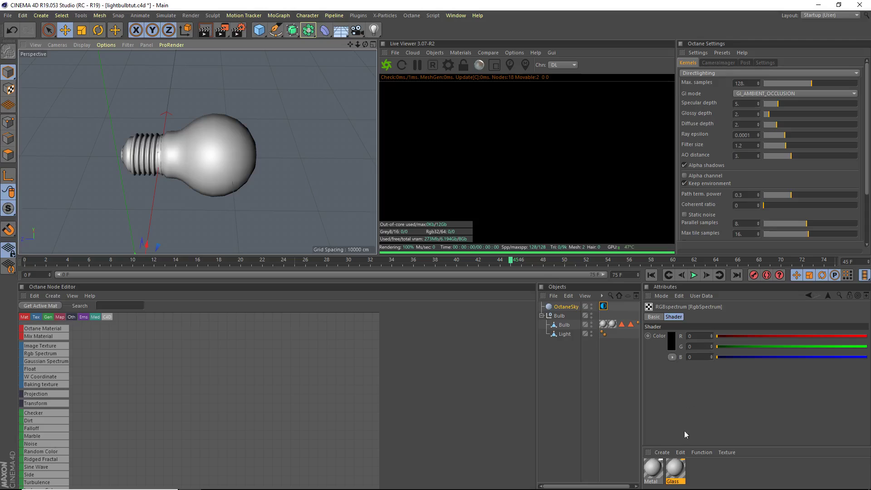
Create a new Octane Material via Create > Shader > C4doctane.
{"action": "left_click", "coordinate": [668, 452]}
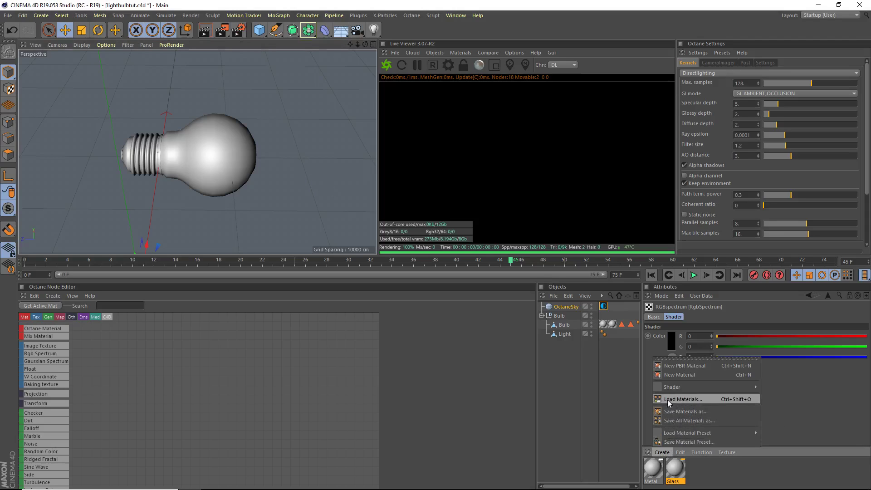
{"action": "mouse_move", "coordinate": [708, 386]}
{"action": "mouse_move", "coordinate": [785, 338]}
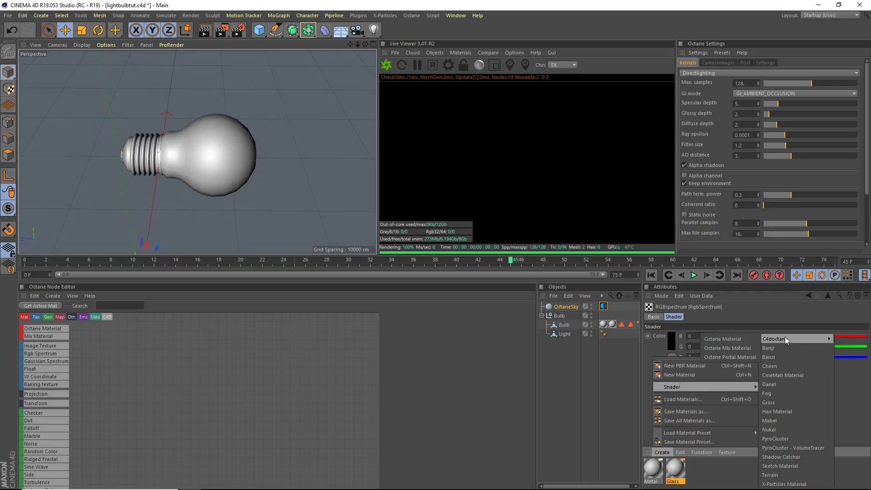
{"action": "left_click", "coordinate": [750, 339]}
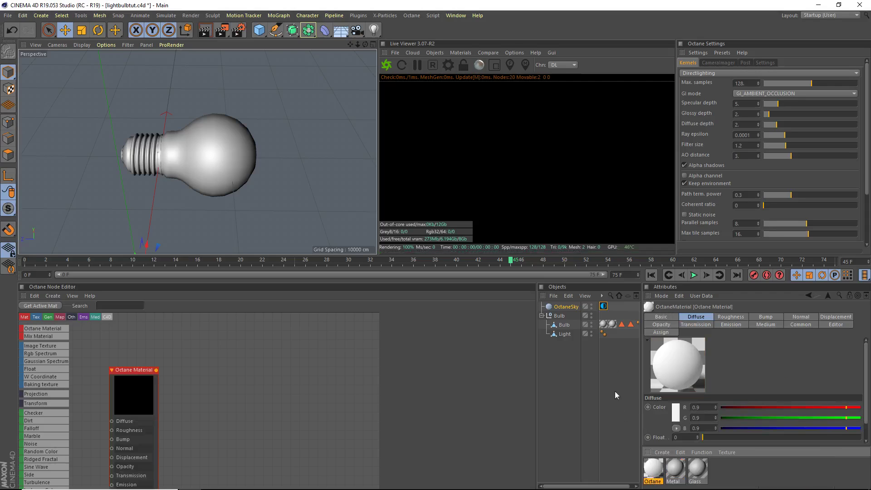
Apply the Octane Material to the bulb in place of Metal, then delete Metal.
{"action": "left_click", "coordinate": [613, 324]}
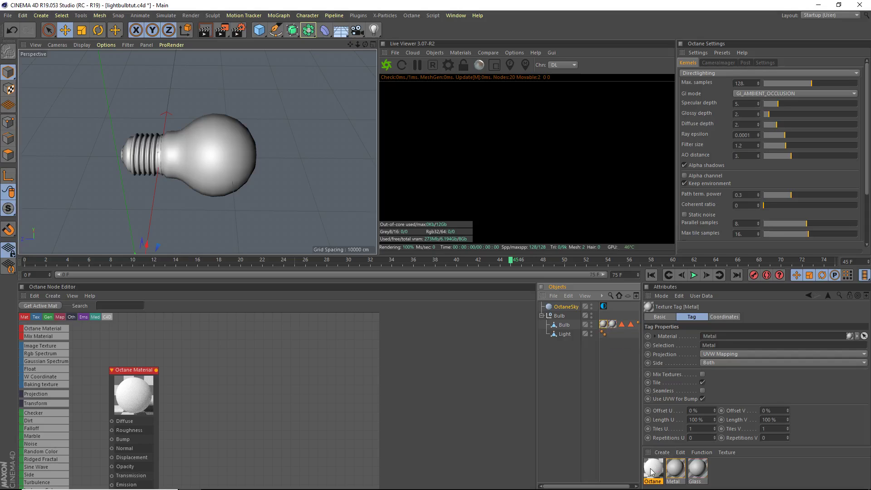
{"action": "left_click_drag", "start_coordinate": [651, 472], "coordinate": [605, 325]}
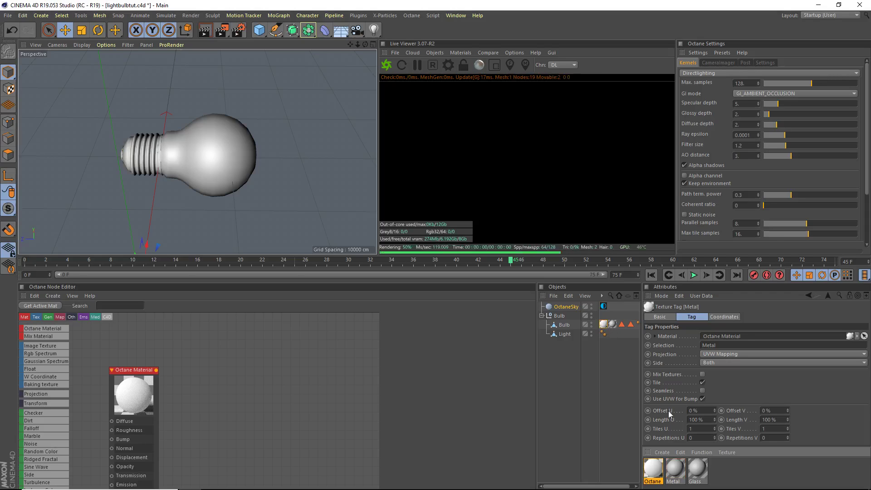
{"action": "left_click", "coordinate": [673, 469]}
{"action": "key", "text": "Delete"}
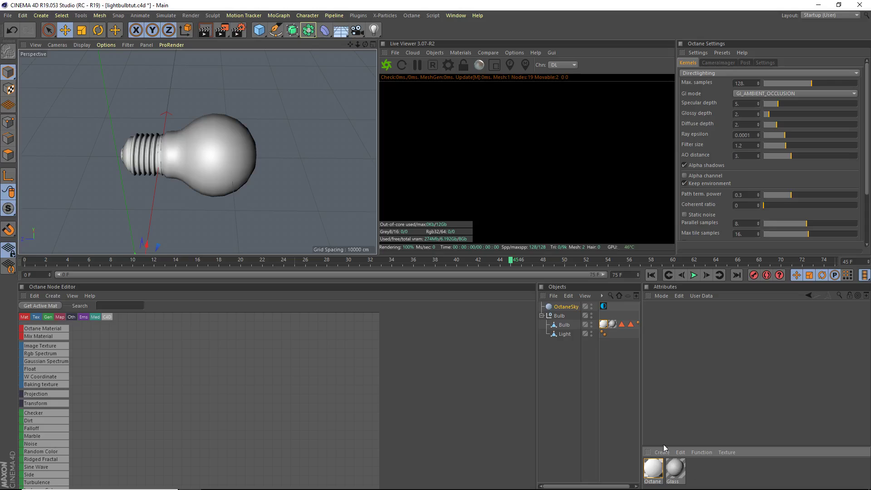
Set the Octane Material's type to Glossy in the Material Editor and close it.
{"action": "double_click", "coordinate": [653, 469]}
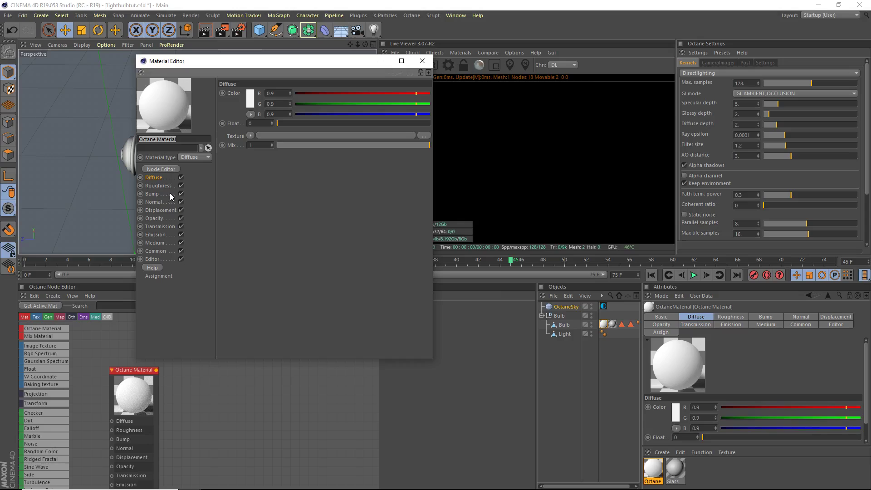
{"action": "left_click", "coordinate": [190, 158]}
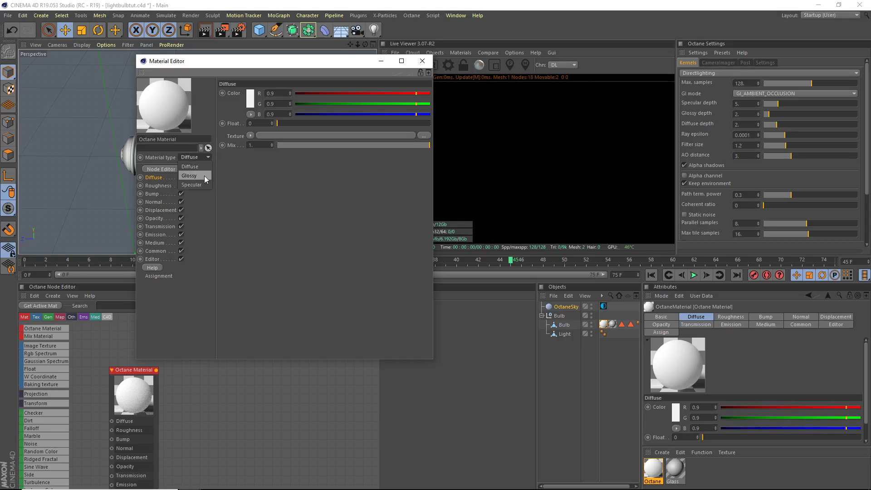
{"action": "left_click", "coordinate": [204, 176]}
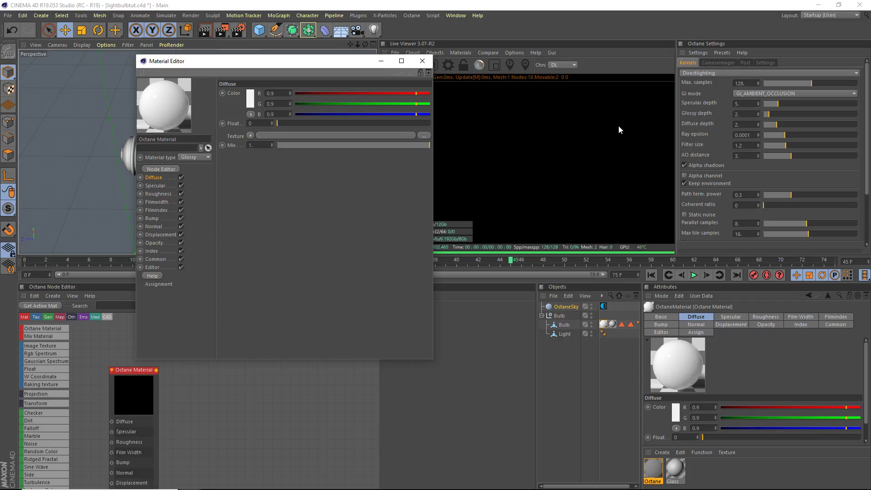
{"action": "left_click_drag", "start_coordinate": [333, 61], "coordinate": [545, 75]}
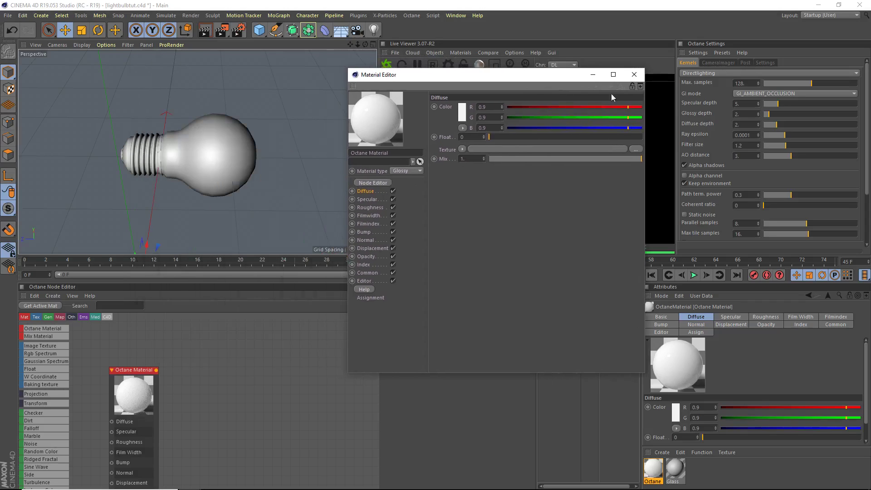
{"action": "left_click", "coordinate": [634, 75]}
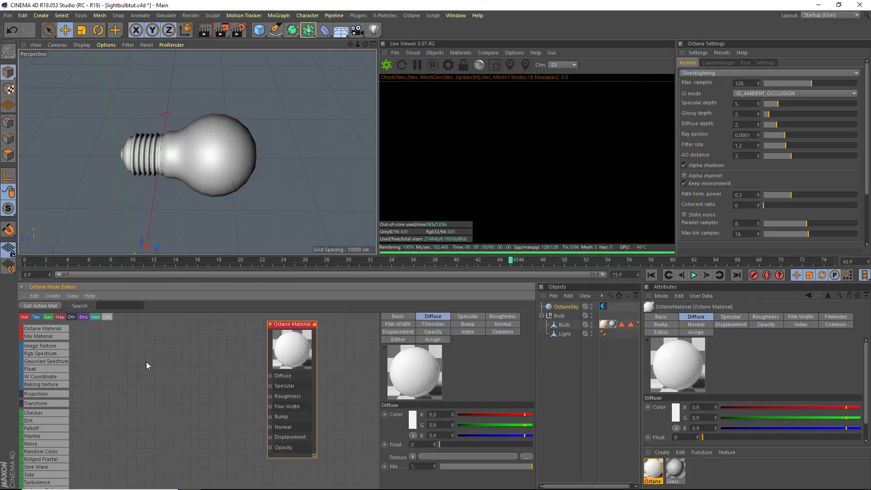
Add Gradient and ImageTexture nodes, feeding the ImageTexture into the Gradient.
{"action": "left_click_drag", "start_coordinate": [276, 365], "coordinate": [341, 367]}
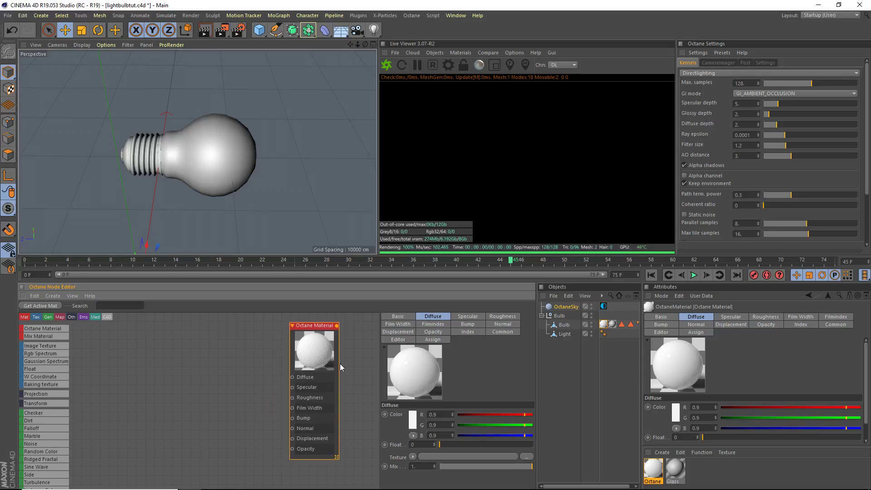
{"action": "left_click", "coordinate": [467, 332]}
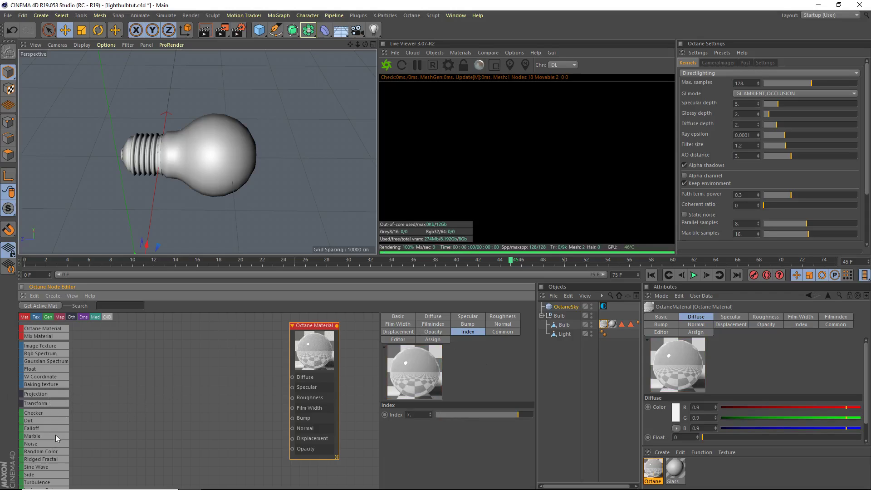
{"action": "scroll", "coordinate": [39, 426], "scroll_direction": "down", "scroll_amount": 5}
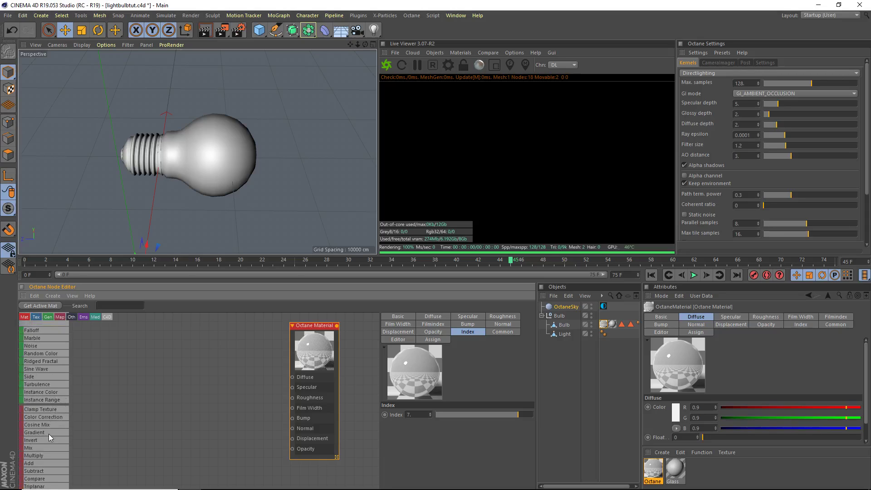
{"action": "left_click_drag", "start_coordinate": [209, 393], "coordinate": [210, 393]}
{"action": "scroll", "coordinate": [44, 360], "scroll_direction": "up", "scroll_amount": 5}
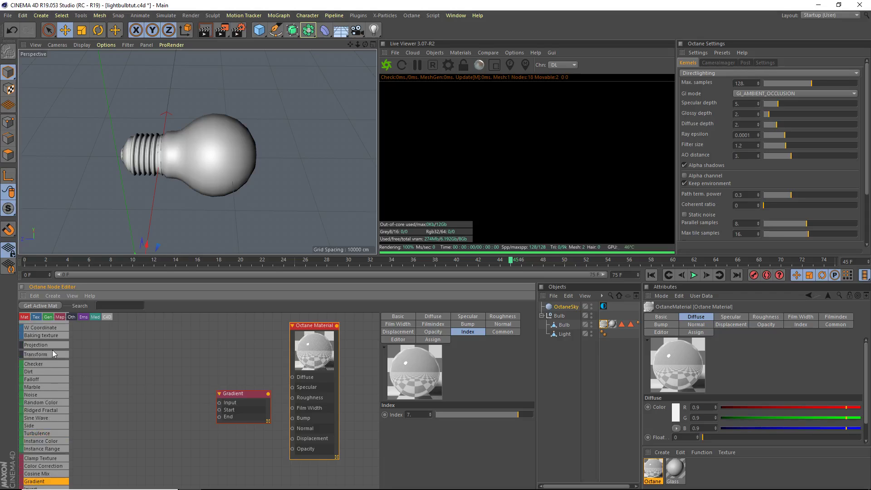
{"action": "left_click_drag", "start_coordinate": [129, 421], "coordinate": [219, 402]}
{"action": "left_click_drag", "start_coordinate": [159, 444], "coordinate": [157, 421]}
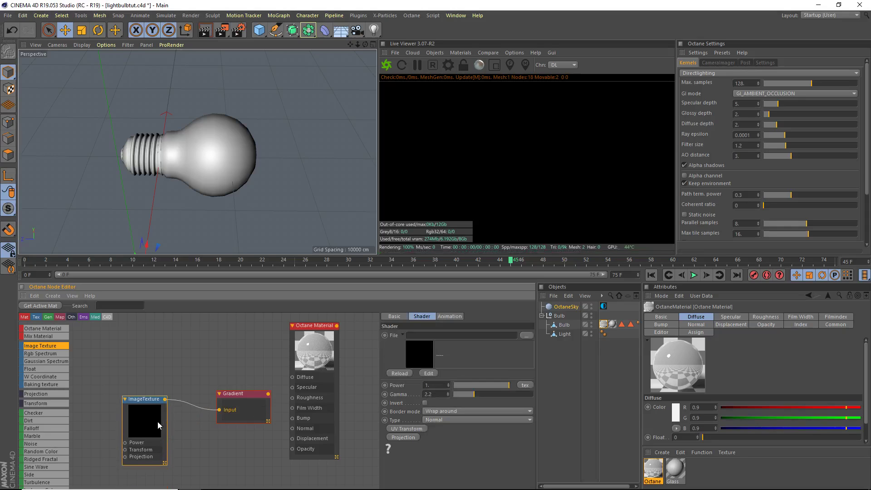
{"action": "left_click_drag", "start_coordinate": [231, 406], "coordinate": [223, 424]}
{"action": "left_click_drag", "start_coordinate": [140, 429], "coordinate": [148, 465]}
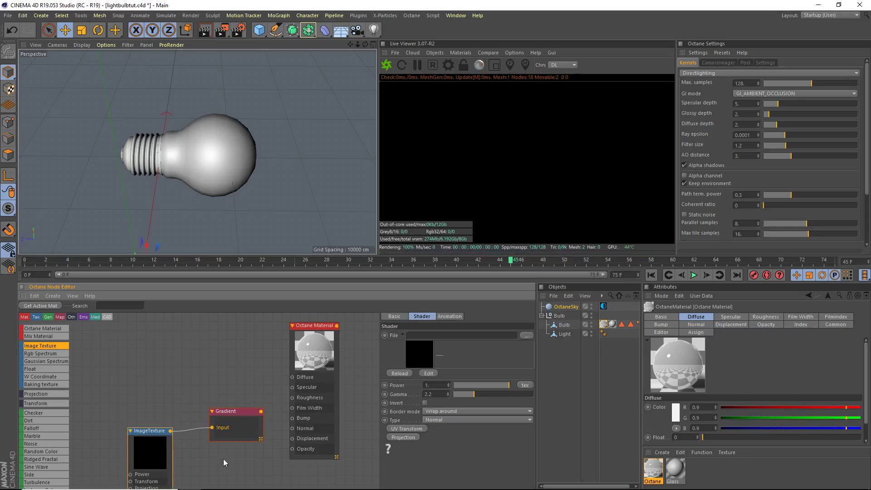
{"action": "middle_click_drag", "start_coordinate": [190, 418], "coordinate": [208, 377]}
Wire the Gradient into Roughness, shift its black knot right, and feed an RgbSpectrum into Diffuse.
{"action": "left_click", "coordinate": [259, 386]}
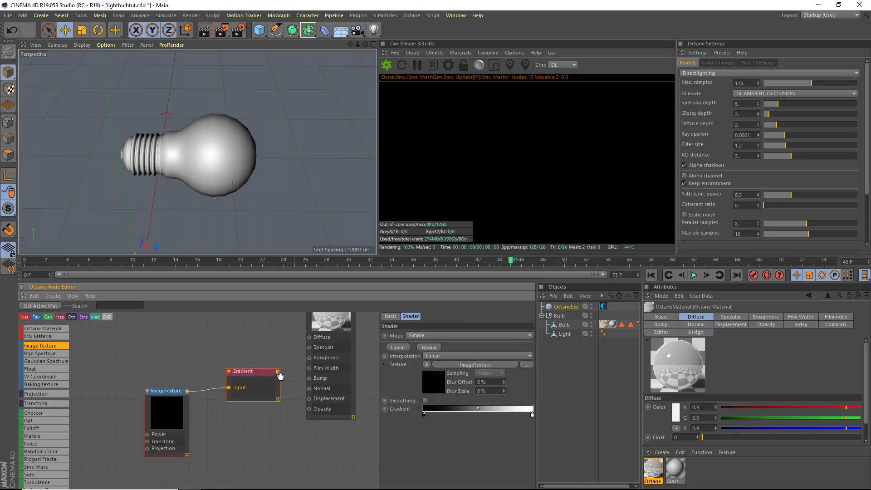
{"action": "left_click_drag", "start_coordinate": [278, 371], "coordinate": [309, 357]}
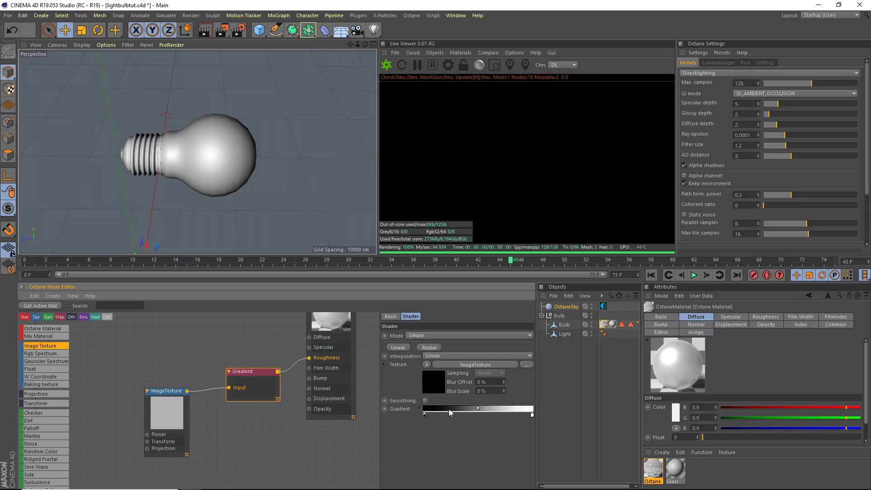
{"action": "left_click_drag", "start_coordinate": [424, 415], "coordinate": [449, 415]}
{"action": "middle_click_drag", "start_coordinate": [299, 353], "coordinate": [309, 383]}
{"action": "left_click", "coordinate": [335, 350]}
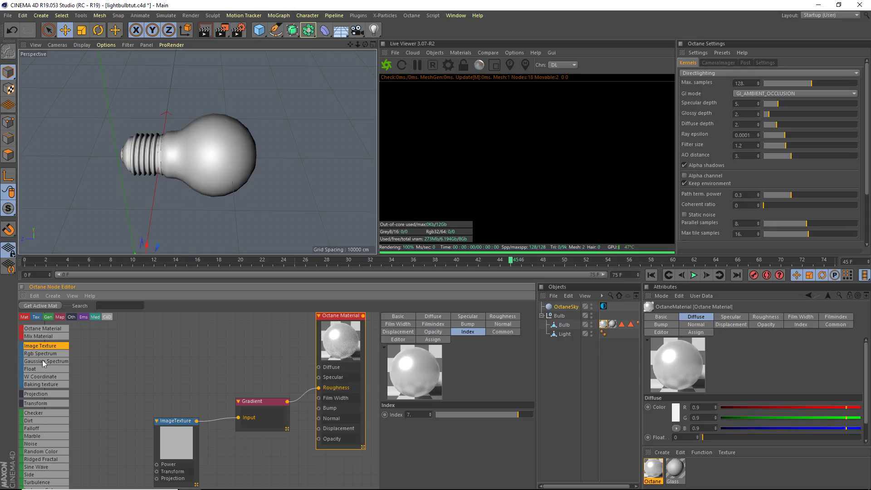
{"action": "left_click_drag", "start_coordinate": [45, 354], "coordinate": [318, 367]}
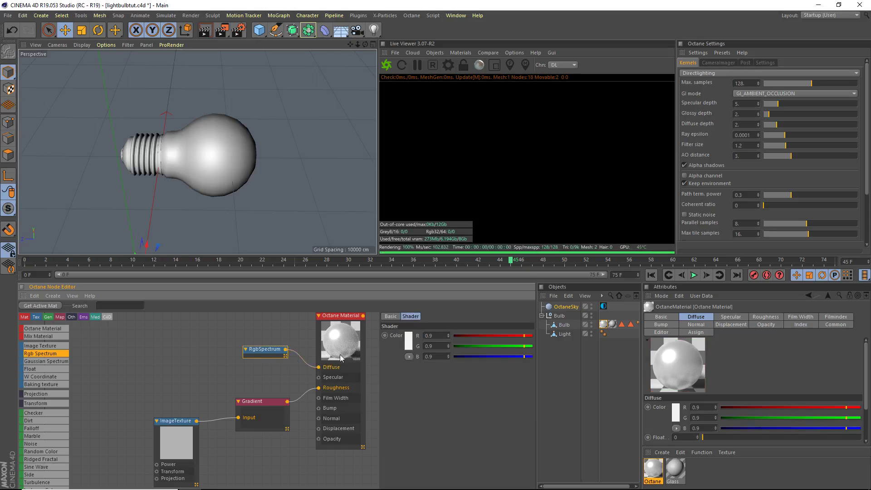
Set the diffuse RgbSpectrum's brightness V to 7 for a near-black colour.
{"action": "left_click", "coordinate": [411, 346]}
{"action": "left_click", "coordinate": [364, 359]}
{"action": "double_click", "coordinate": [363, 359]}
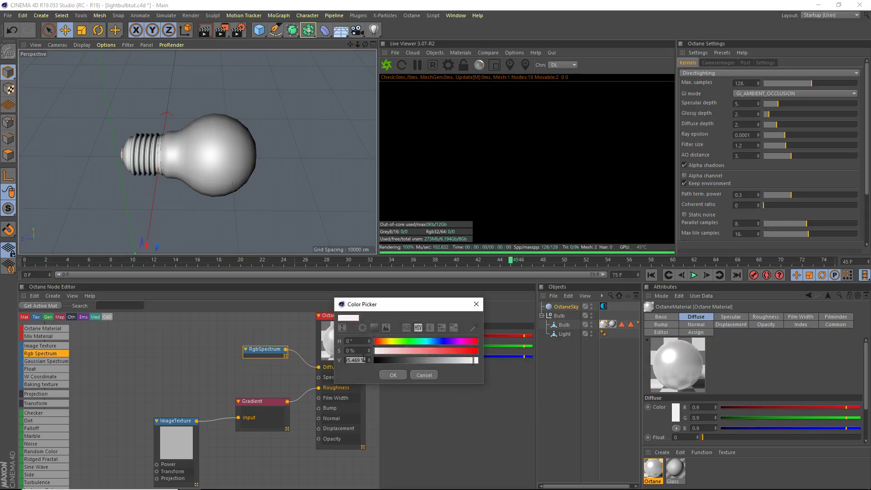
{"action": "key", "text": "BackSpace"}
{"action": "type", "text": "7"}
{"action": "key", "text": "Return"}
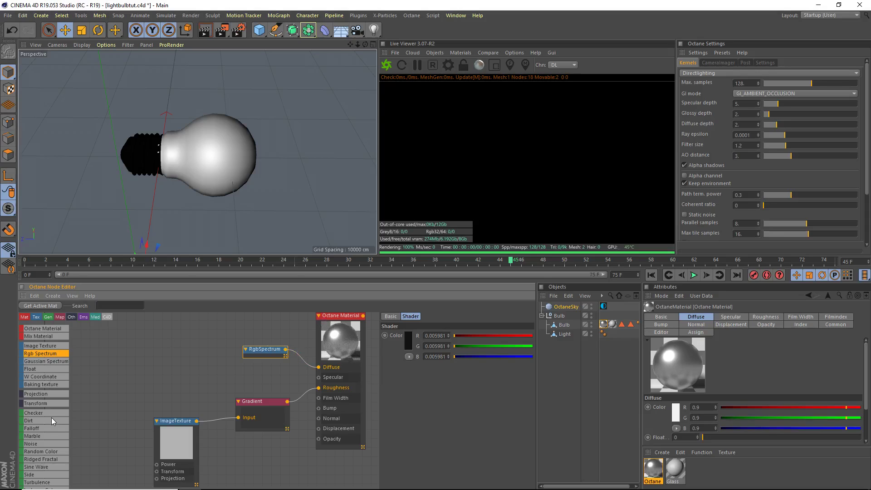
Add a Falloffmap, a second Gradient and one RgbSpectrum node, arranging them in the graph.
{"action": "left_click_drag", "start_coordinate": [44, 429], "coordinate": [186, 347]}
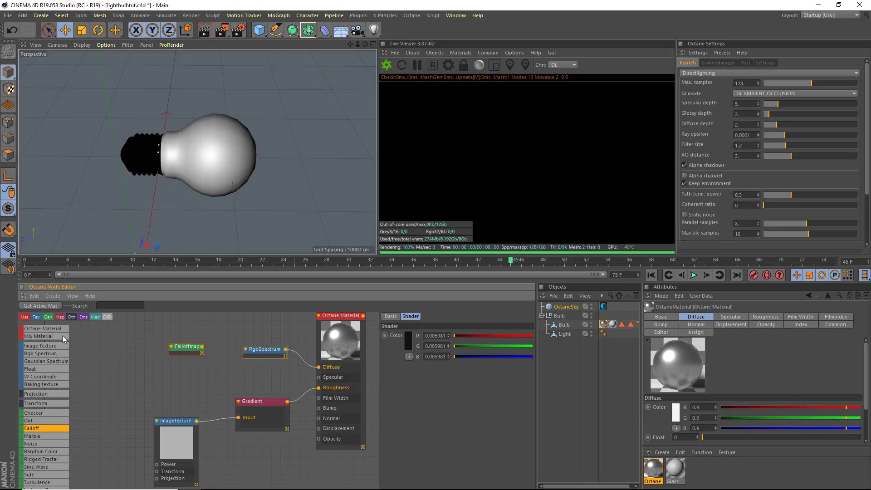
{"action": "scroll", "coordinate": [26, 381], "scroll_direction": "down", "scroll_amount": 4}
{"action": "left_click_drag", "start_coordinate": [45, 432], "coordinate": [249, 375]}
{"action": "left_click_drag", "start_coordinate": [196, 353], "coordinate": [167, 348]}
{"action": "left_click_drag", "start_coordinate": [241, 396], "coordinate": [195, 362]}
{"action": "scroll", "coordinate": [53, 352], "scroll_direction": "up", "scroll_amount": 4}
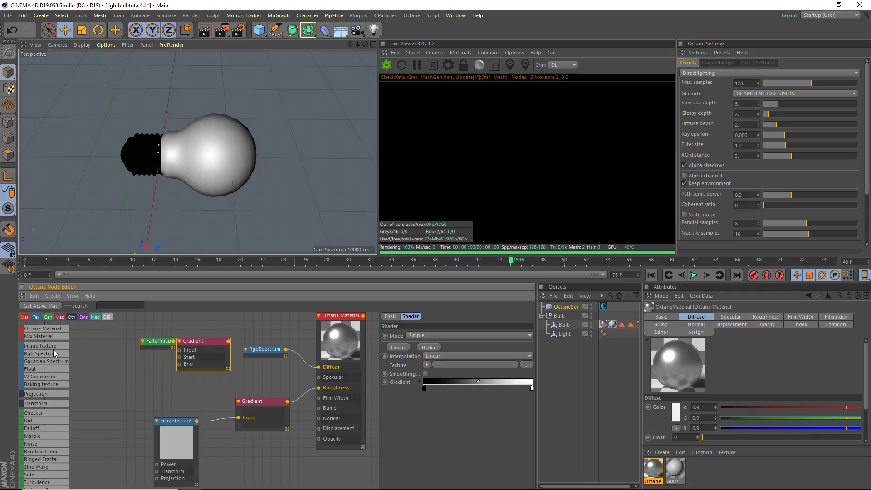
{"action": "left_click_drag", "start_coordinate": [47, 352], "coordinate": [149, 343]}
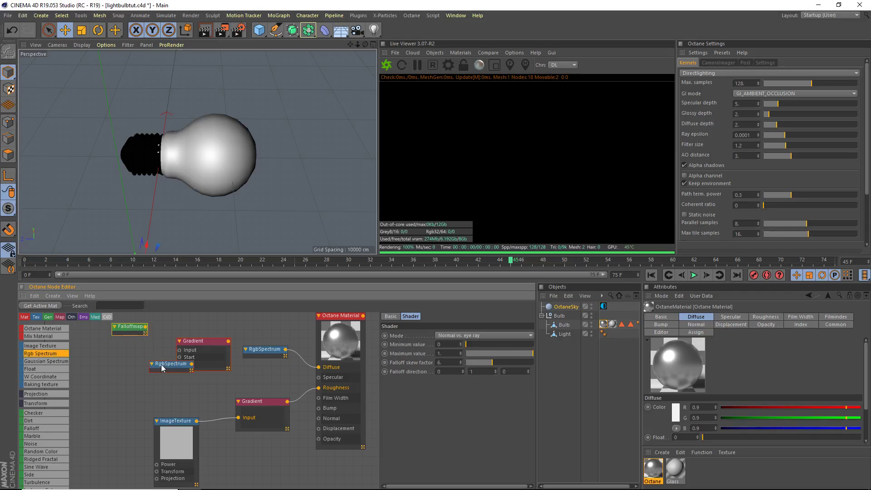
{"action": "left_click_drag", "start_coordinate": [66, 358], "coordinate": [145, 373]}
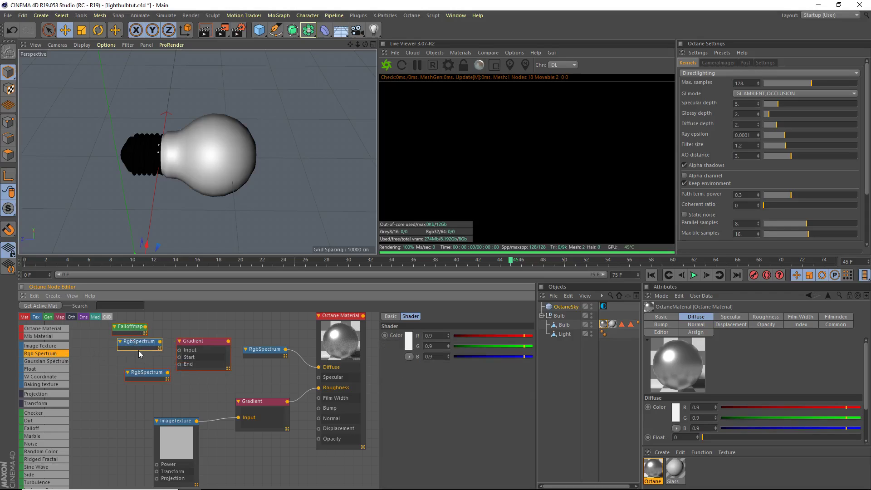
{"action": "left_click", "coordinate": [149, 377]}
{"action": "key", "text": "Delete"}
{"action": "left_click_drag", "start_coordinate": [136, 343], "coordinate": [180, 357]}
Make the new Gradient Complex, drive it with the Falloffmap and RgbSpectrum, and wire it into Specular.
{"action": "left_click", "coordinate": [216, 364]}
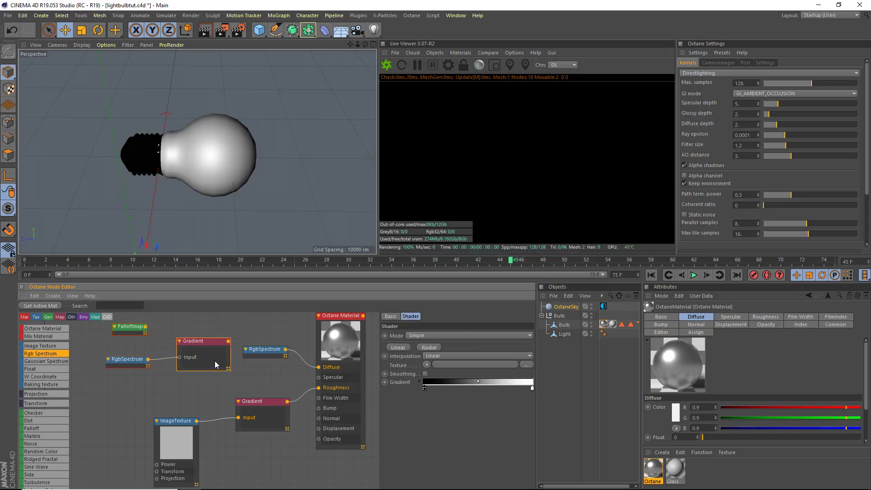
{"action": "left_click", "coordinate": [453, 339]}
{"action": "left_click", "coordinate": [435, 352]}
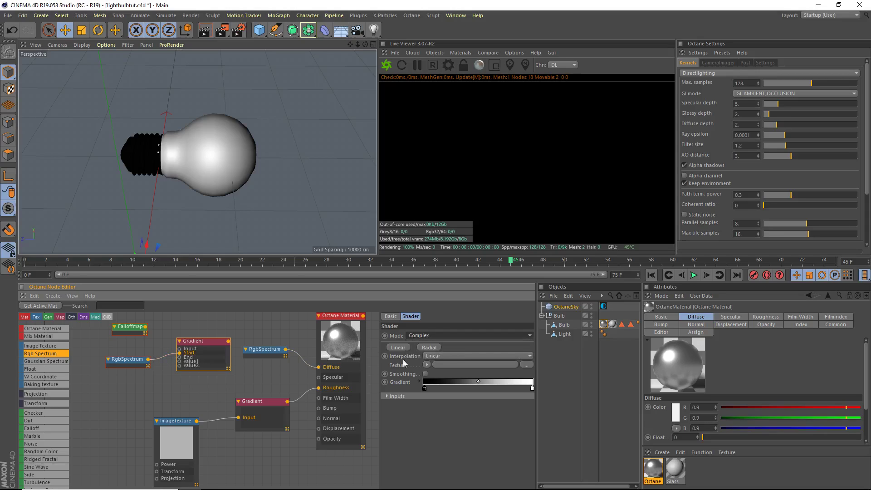
{"action": "left_click_drag", "start_coordinate": [148, 359], "coordinate": [186, 360]}
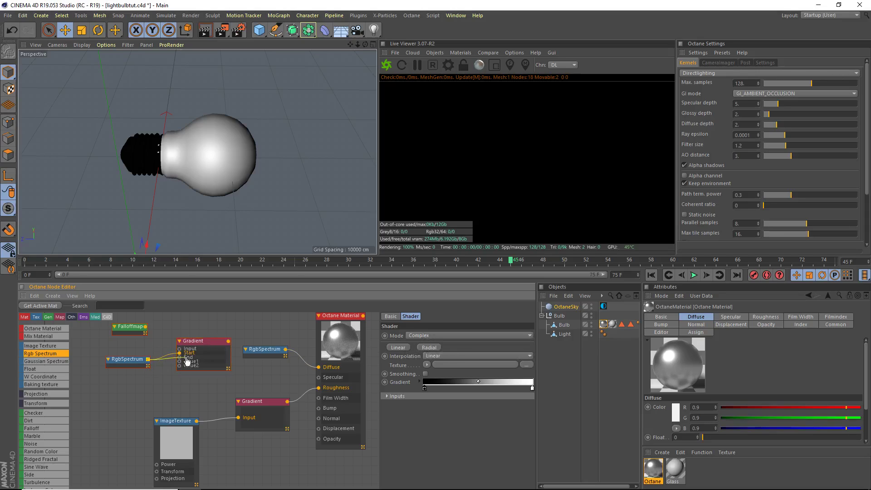
{"action": "left_click_drag", "start_coordinate": [145, 326], "coordinate": [181, 350]}
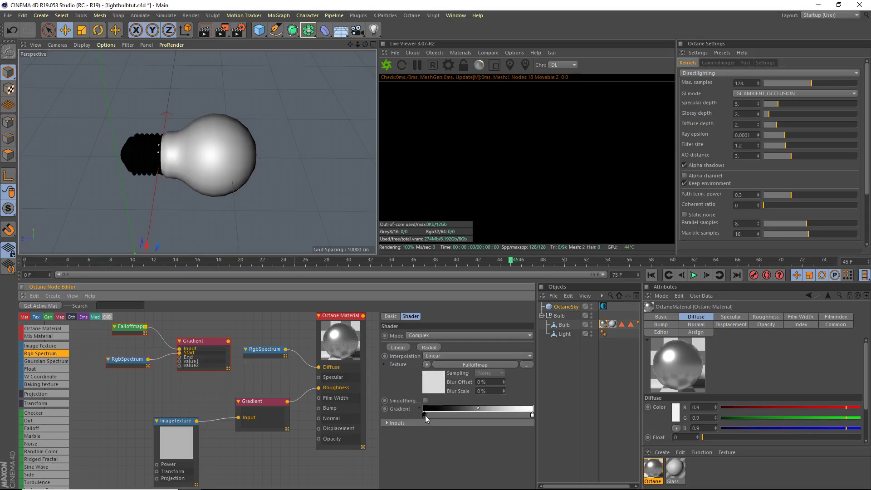
{"action": "left_click_drag", "start_coordinate": [426, 415], "coordinate": [533, 417]}
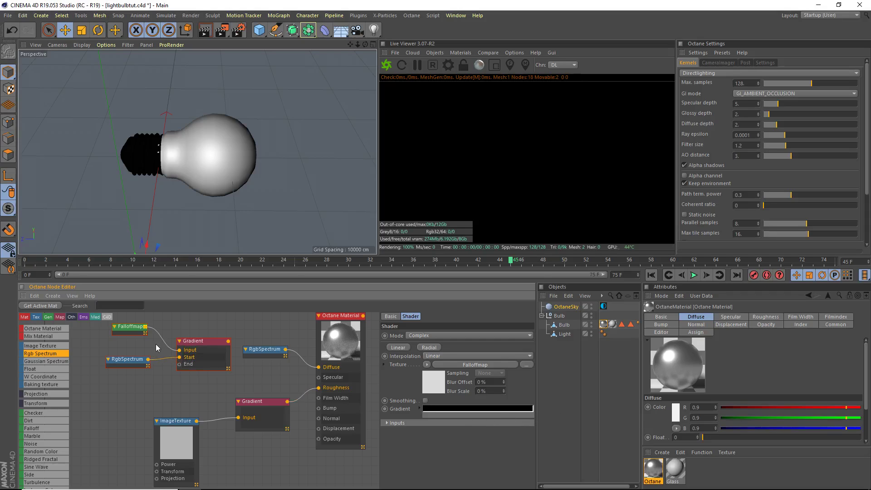
{"action": "left_click_drag", "start_coordinate": [148, 359], "coordinate": [183, 368]}
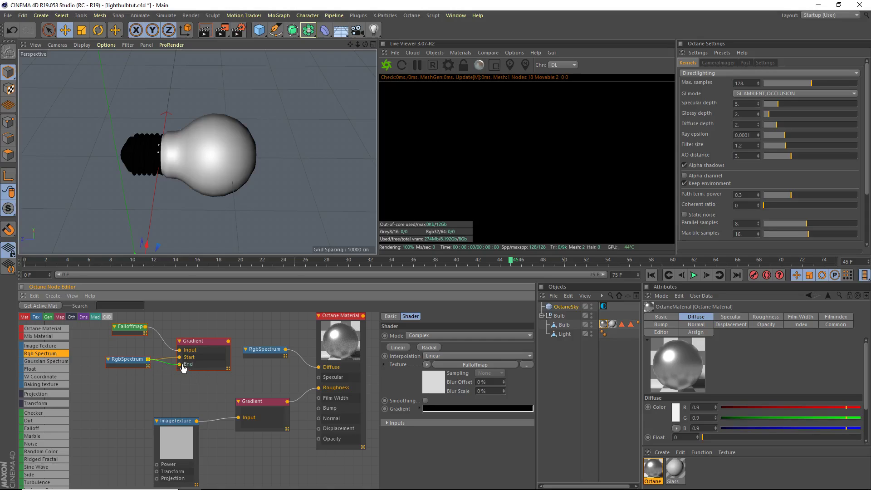
{"action": "left_click_drag", "start_coordinate": [228, 341], "coordinate": [319, 381]}
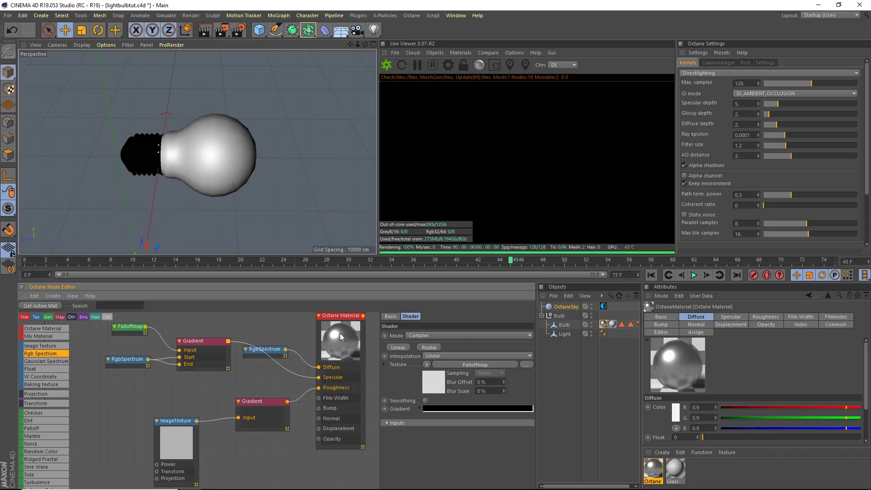
{"action": "middle_click_drag", "start_coordinate": [280, 387], "coordinate": [296, 378]}
Move the roughness Gradient's knot to position 30%.
{"action": "left_click", "coordinate": [287, 409]}
{"action": "left_click", "coordinate": [419, 408]}
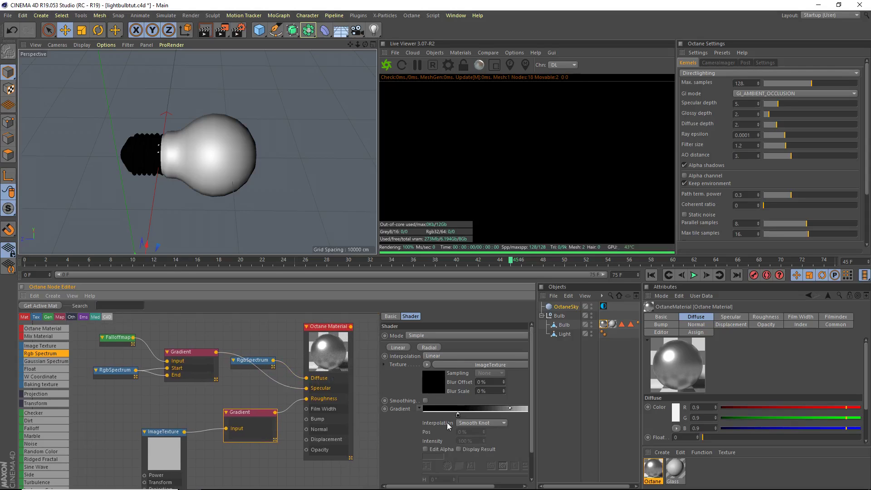
{"action": "left_click", "coordinate": [458, 414]}
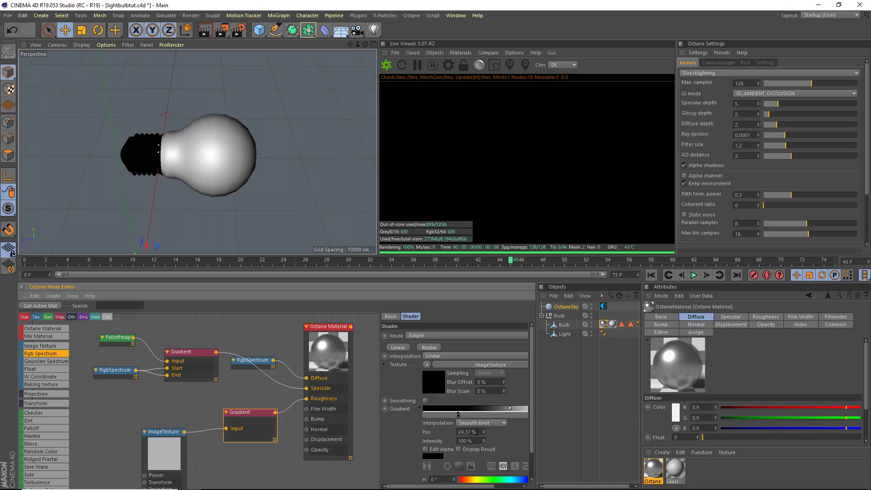
{"action": "left_click_drag", "start_coordinate": [477, 432], "coordinate": [249, 339]}
{"action": "type", "text": "30"}
{"action": "key", "text": "Return"}
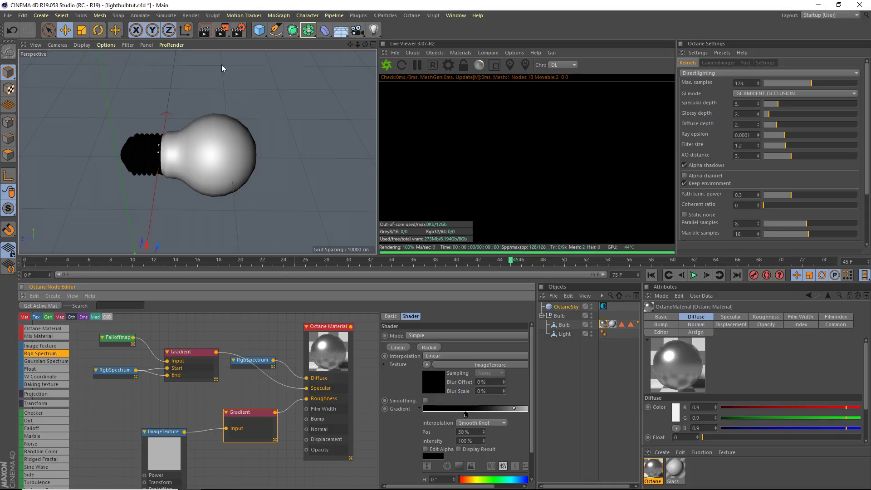
{"action": "scroll", "coordinate": [223, 163], "scroll_direction": "down", "scroll_amount": 2}
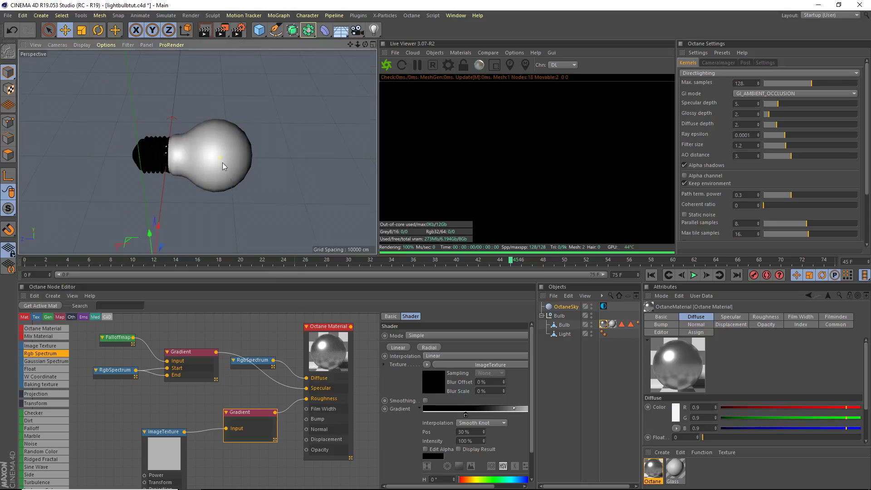
{"action": "scroll", "coordinate": [313, 97], "scroll_direction": "down", "scroll_amount": 3}
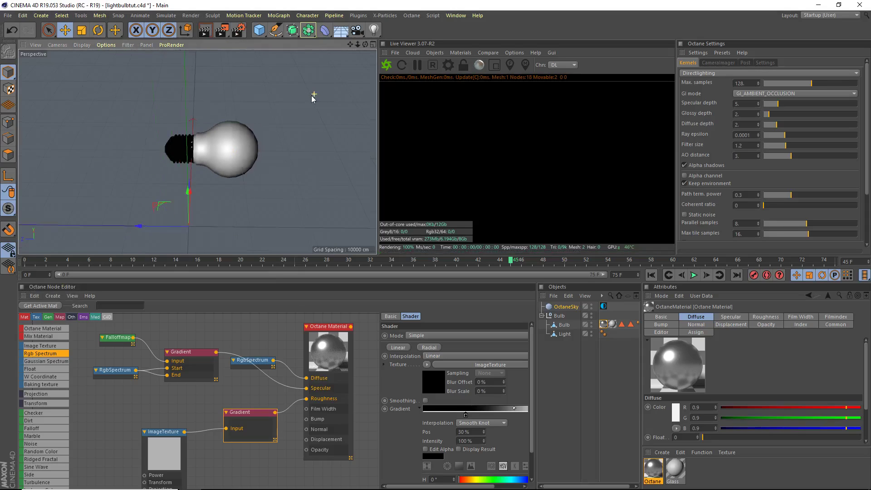
Add a Plane object and position it as the ground beneath the bulb.
{"action": "left_click", "coordinate": [259, 30]}
{"action": "left_click", "coordinate": [338, 59]}
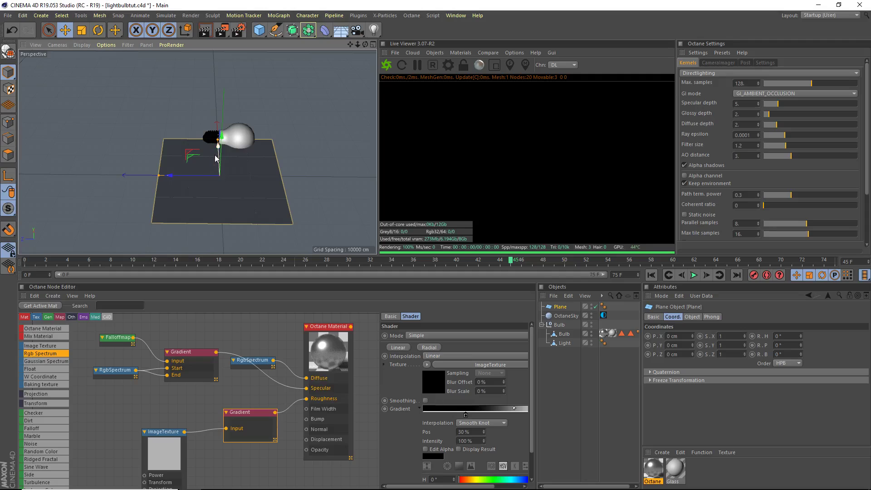
{"action": "left_click_drag", "start_coordinate": [220, 161], "coordinate": [219, 144]}
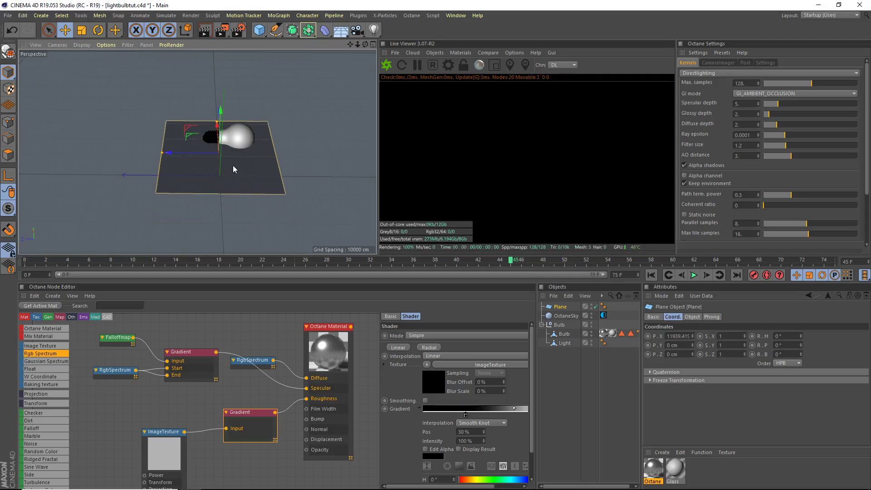
{"action": "left_click_drag", "start_coordinate": [221, 112], "coordinate": [219, 133]}
{"action": "left_click_drag", "start_coordinate": [364, 45], "coordinate": [481, 40]}
{"action": "scroll", "coordinate": [189, 151], "scroll_direction": "down", "scroll_amount": 2}
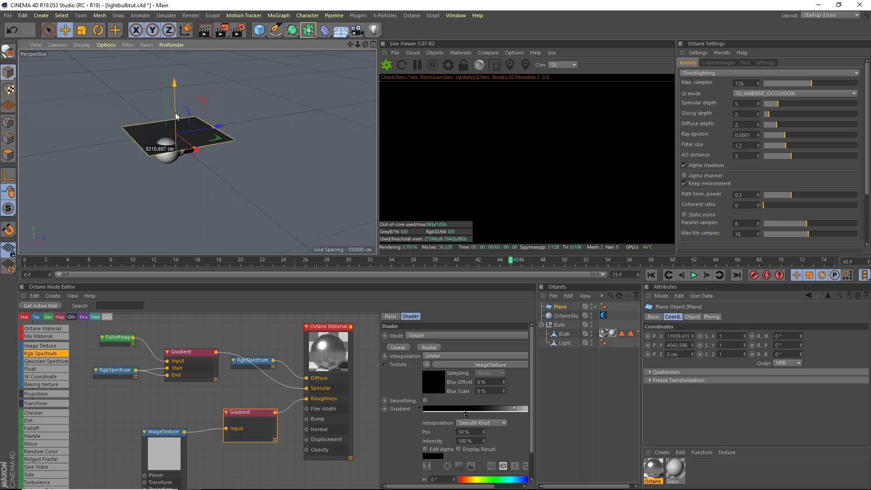
{"action": "left_click_drag", "start_coordinate": [176, 116], "coordinate": [182, 88]}
Rotate the Bulb group so it tilts onto its side, socket pointing up-right.
{"action": "left_click", "coordinate": [552, 326]}
{"action": "scroll", "coordinate": [114, 57], "scroll_direction": "up", "scroll_amount": 4}
{"action": "left_click", "coordinate": [98, 30]}
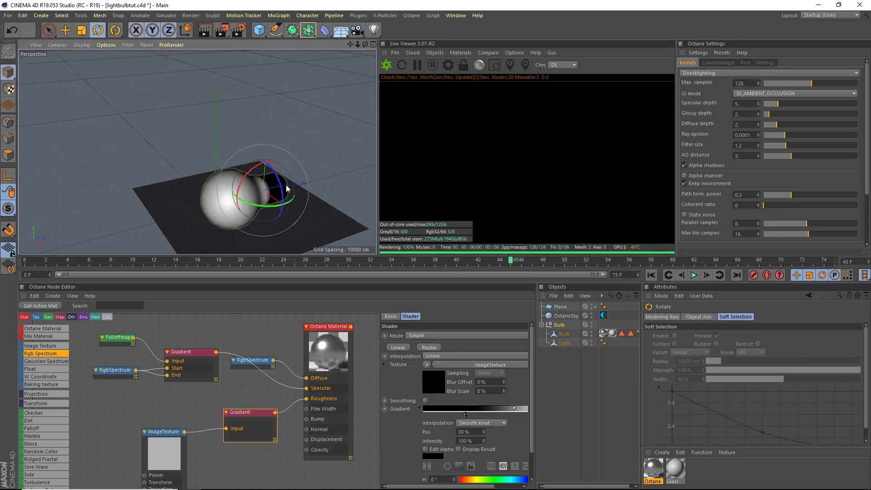
{"action": "scroll", "coordinate": [279, 192], "scroll_direction": "up", "scroll_amount": 3}
{"action": "left_click_drag", "start_coordinate": [365, 44], "coordinate": [338, 4]}
{"action": "left_click_drag", "start_coordinate": [269, 142], "coordinate": [240, 161]}
Lift the bulb along Y with the Move tool so it rests on the plane.
{"action": "key", "text": "e"}
{"action": "left_click_drag", "start_coordinate": [350, 45], "coordinate": [370, 3]}
{"action": "mouse_move", "coordinate": [263, 117]}
{"action": "left_mouse_down"}
{"action": "mouse_move", "coordinate": [267, 103]}
{"action": "mouse_move", "coordinate": [245, 136]}
{"action": "mouse_move", "coordinate": [265, 120]}
{"action": "left_mouse_up"}
{"action": "key", "text": "r"}
{"action": "key", "text": "e"}
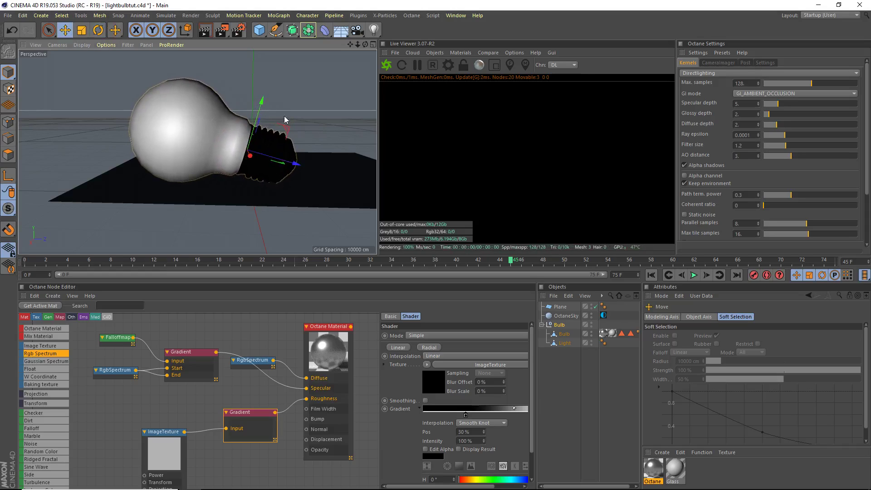
{"action": "left_click_drag", "start_coordinate": [357, 45], "coordinate": [336, 46]}
{"action": "left_click_drag", "start_coordinate": [265, 120], "coordinate": [277, 168], "text": "alt"}
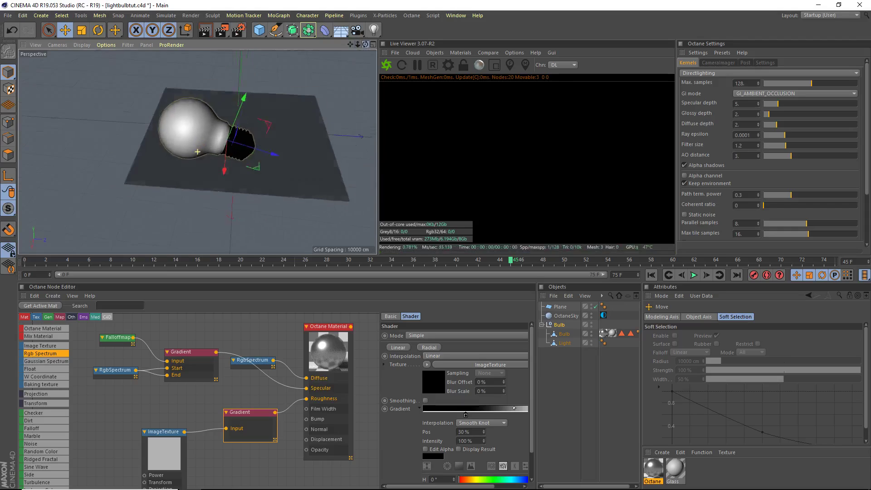
Select the ground plane and drag its handles to widen and deepen it.
{"action": "right_click_drag", "start_coordinate": [301, 130], "coordinate": [263, 131], "text": "alt"}
{"action": "left_click", "coordinate": [317, 132]}
{"action": "scroll", "coordinate": [354, 80], "scroll_direction": "down", "scroll_amount": 5}
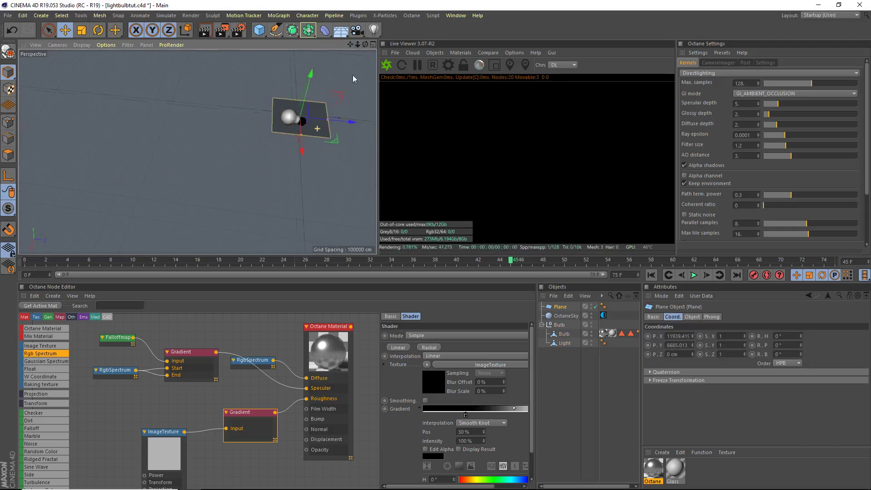
{"action": "middle_click_drag", "start_coordinate": [354, 79], "coordinate": [240, 146], "text": "alt"}
{"action": "left_click_drag", "start_coordinate": [205, 147], "coordinate": [287, 155]}
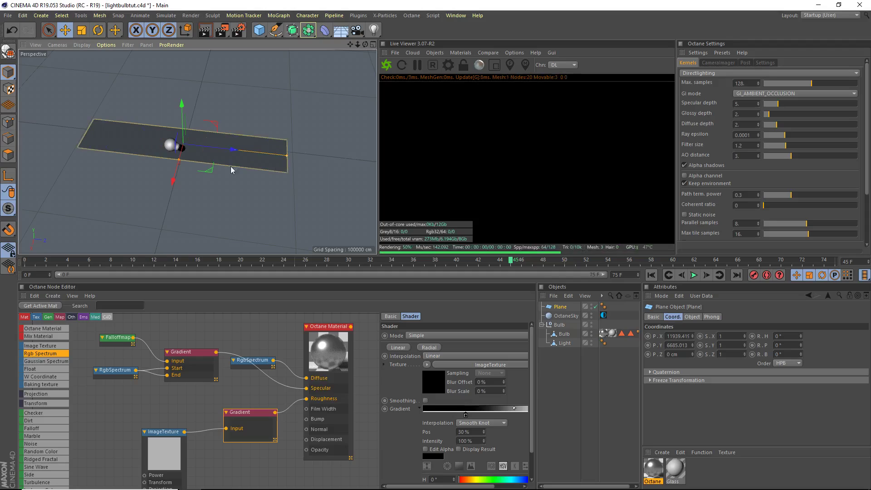
{"action": "left_click_drag", "start_coordinate": [179, 160], "coordinate": [147, 229]}
{"action": "scroll", "coordinate": [267, 153], "scroll_direction": "down", "scroll_amount": 3}
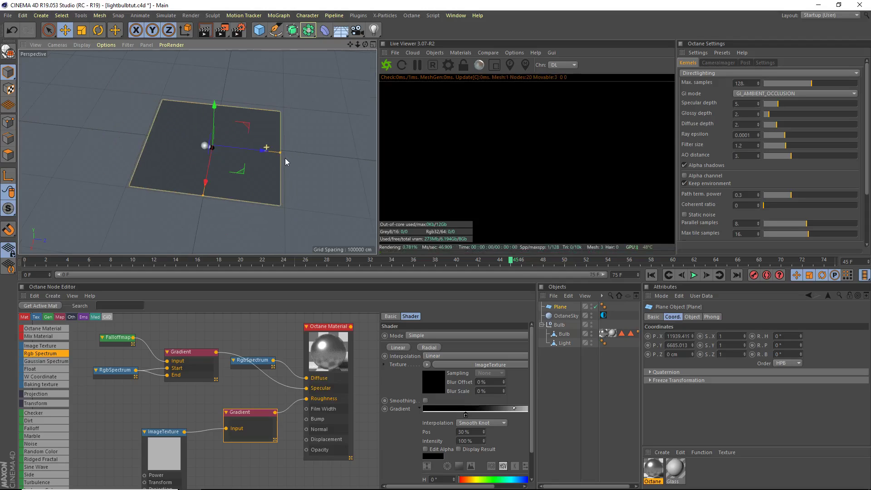
{"action": "left_click_drag", "start_coordinate": [281, 154], "coordinate": [303, 156]}
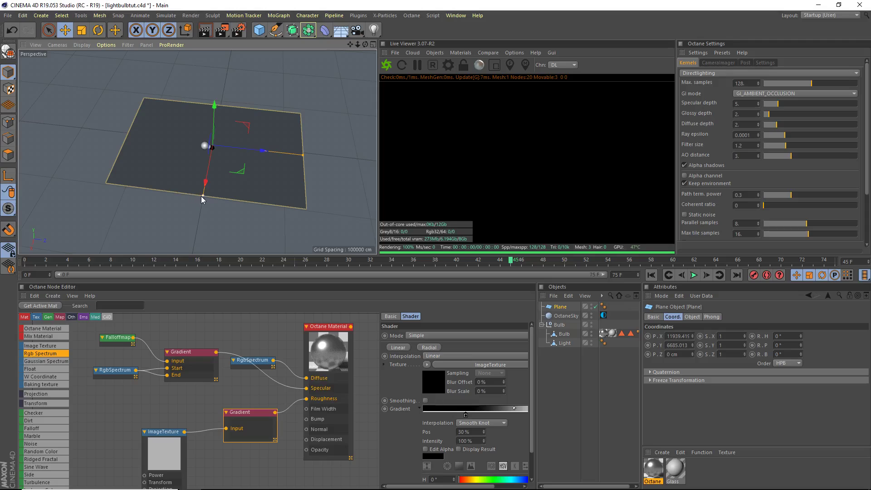
{"action": "left_click_drag", "start_coordinate": [203, 196], "coordinate": [192, 251]}
Keep stretching the plane's width and depth until it extends far past the bulb.
{"action": "left_click_drag", "start_coordinate": [303, 155], "coordinate": [332, 158]}
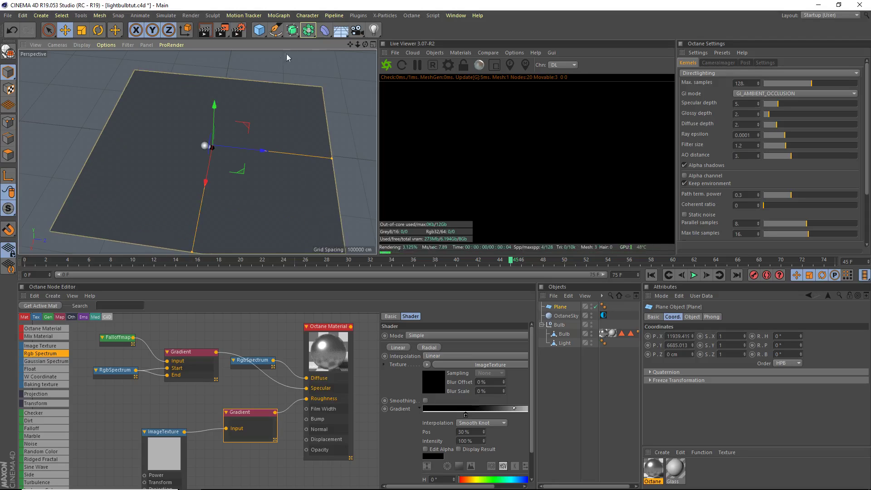
{"action": "scroll", "coordinate": [200, 212], "scroll_direction": "down", "scroll_amount": 3}
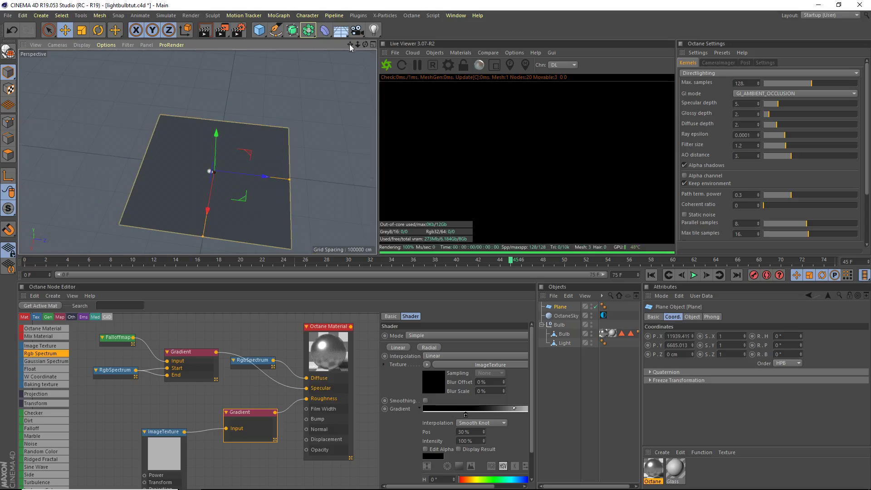
{"action": "left_click_drag", "start_coordinate": [350, 44], "coordinate": [324, 36]}
{"action": "left_click_drag", "start_coordinate": [257, 167], "coordinate": [266, 168]}
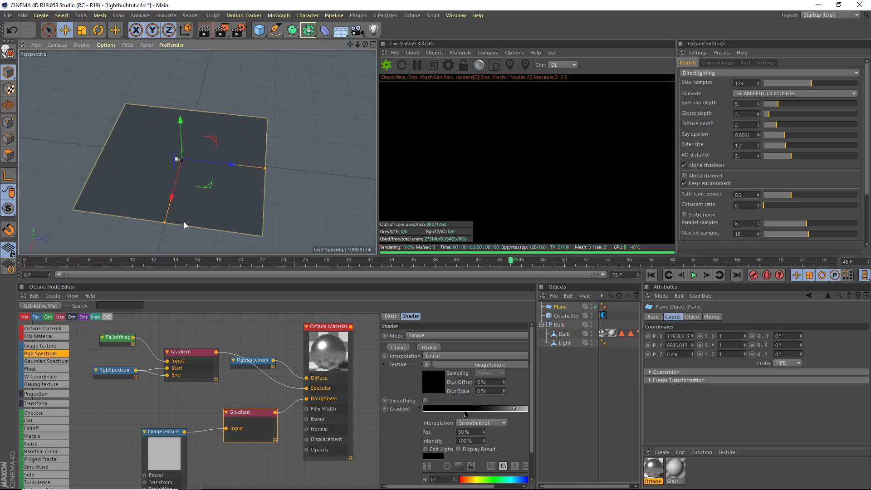
{"action": "left_click_drag", "start_coordinate": [163, 225], "coordinate": [153, 265]}
{"action": "left_click_drag", "start_coordinate": [265, 168], "coordinate": [295, 172]}
{"action": "scroll", "coordinate": [191, 166], "scroll_direction": "up", "scroll_amount": 4}
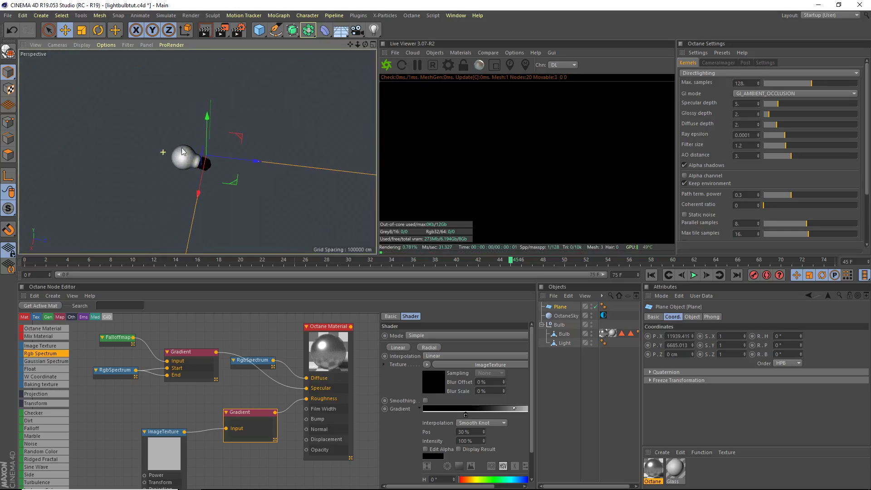
{"action": "scroll", "coordinate": [198, 162], "scroll_direction": "up", "scroll_amount": 2}
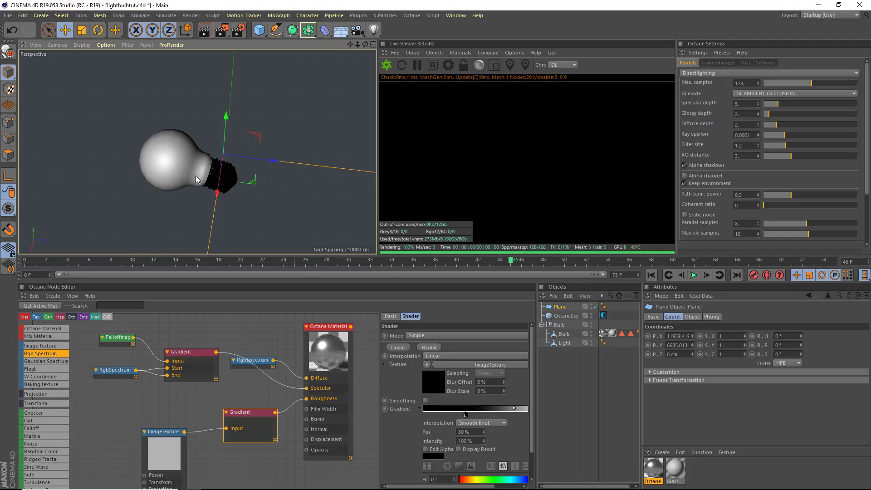
Create another Octane Material via Create > Shader > C4doctane.
{"action": "left_click", "coordinate": [662, 452]}
{"action": "mouse_move", "coordinate": [680, 387]}
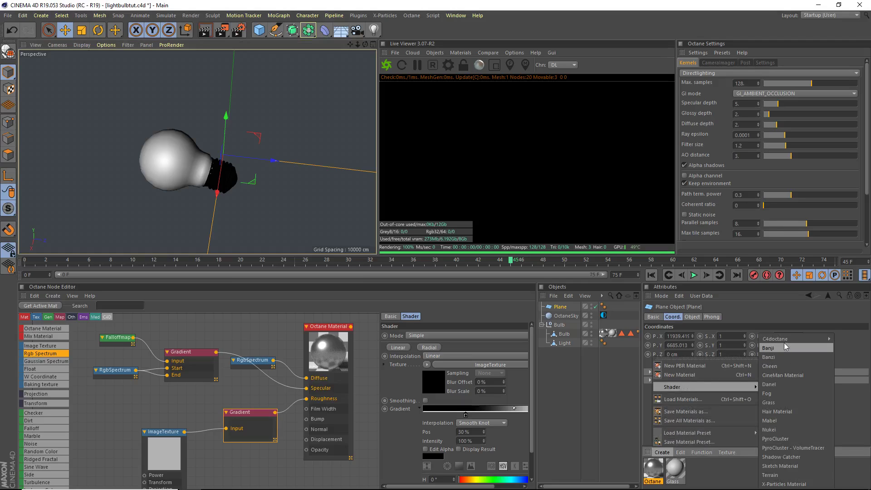
{"action": "mouse_move", "coordinate": [784, 338]}
{"action": "left_click", "coordinate": [741, 341]}
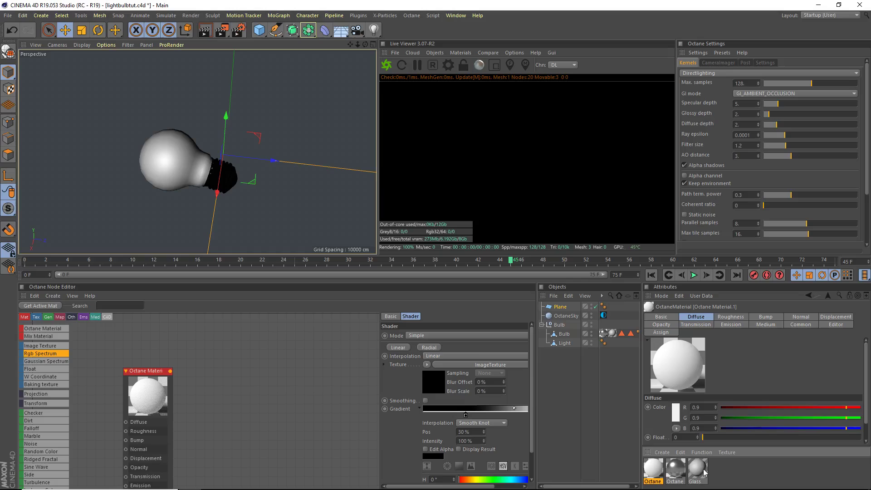
Apply the new material to the bulb in place of Glass, delete Glass, and open Octane Material.1's editor.
{"action": "left_click_drag", "start_coordinate": [650, 470], "coordinate": [613, 333]}
{"action": "left_click", "coordinate": [699, 470]}
{"action": "key", "text": "Delete"}
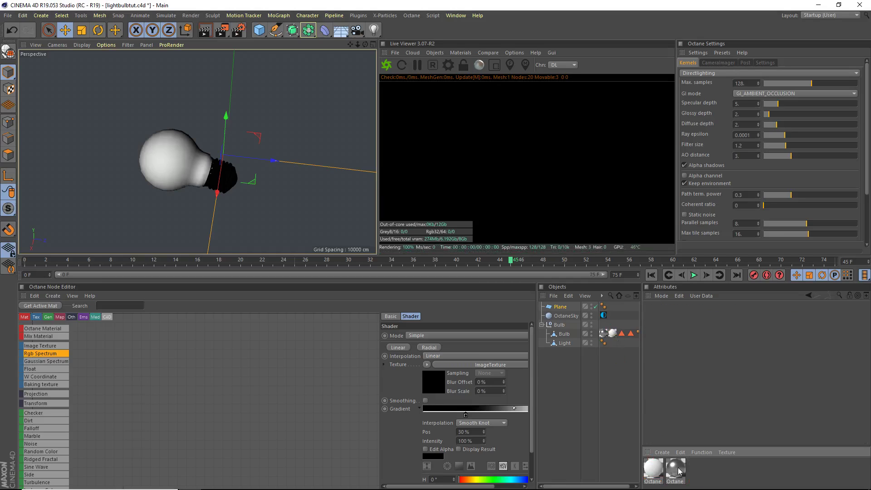
{"action": "double_click", "coordinate": [652, 468]}
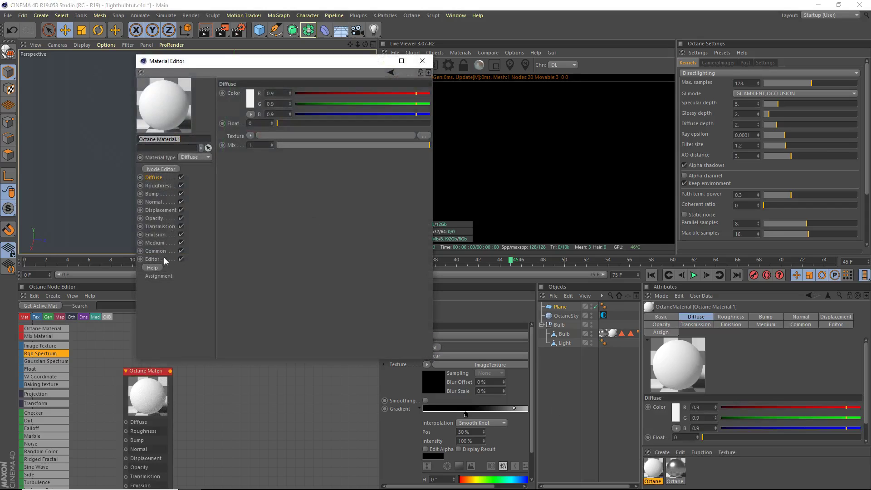
Set the material type to Specular with an index of 1.517.
{"action": "left_click", "coordinate": [195, 156]}
{"action": "left_click", "coordinate": [193, 181]}
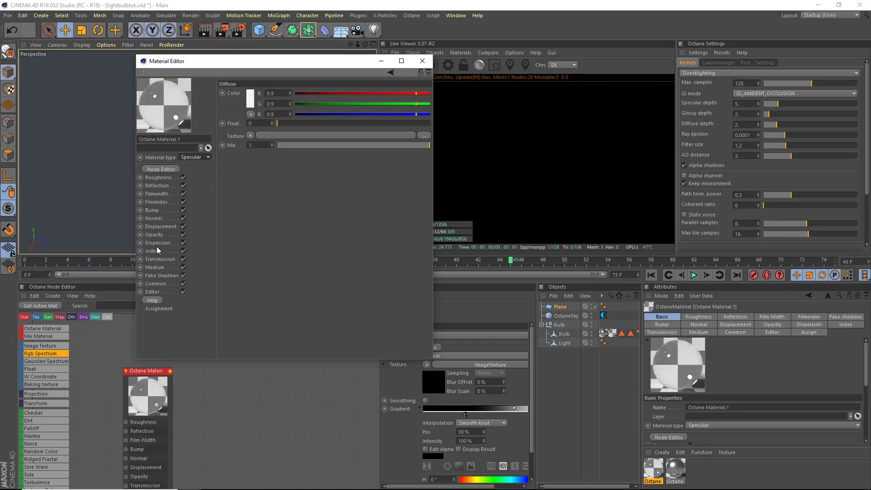
{"action": "left_click_drag", "start_coordinate": [255, 94], "coordinate": [188, 97]}
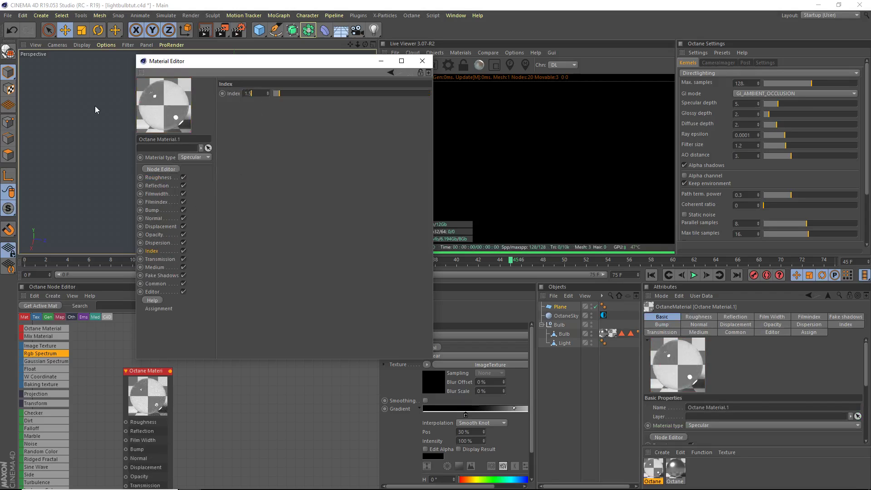
{"action": "key", "text": "Return"}
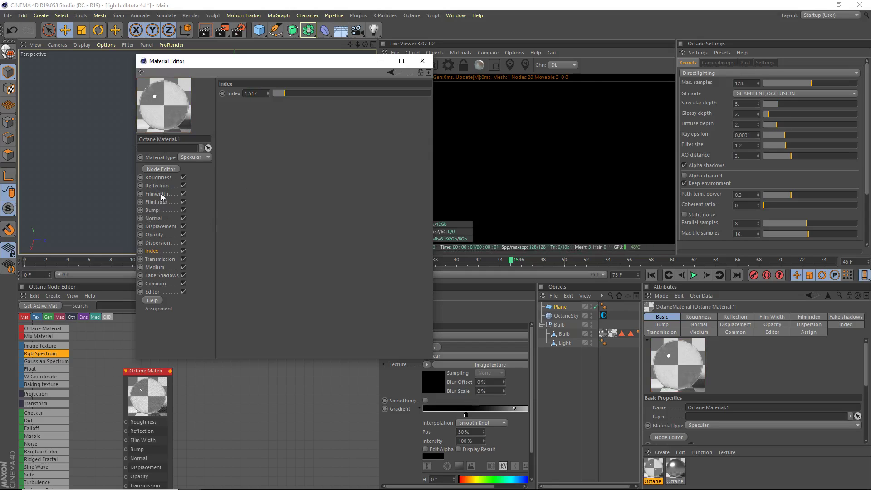
Set the Roughness float value to 0.00005.
{"action": "left_click", "coordinate": [160, 178]}
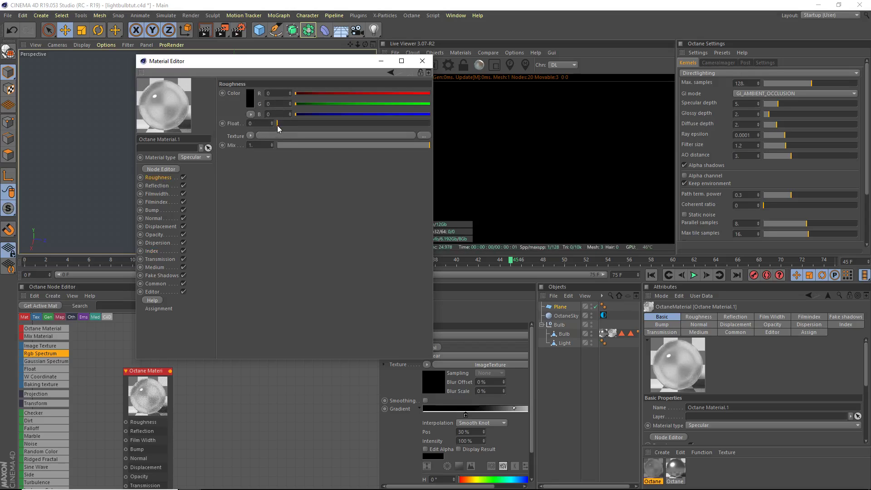
{"action": "left_click_drag", "start_coordinate": [277, 126], "coordinate": [276, 122]}
{"action": "type", "text": "1"}
{"action": "key", "text": "Return"}
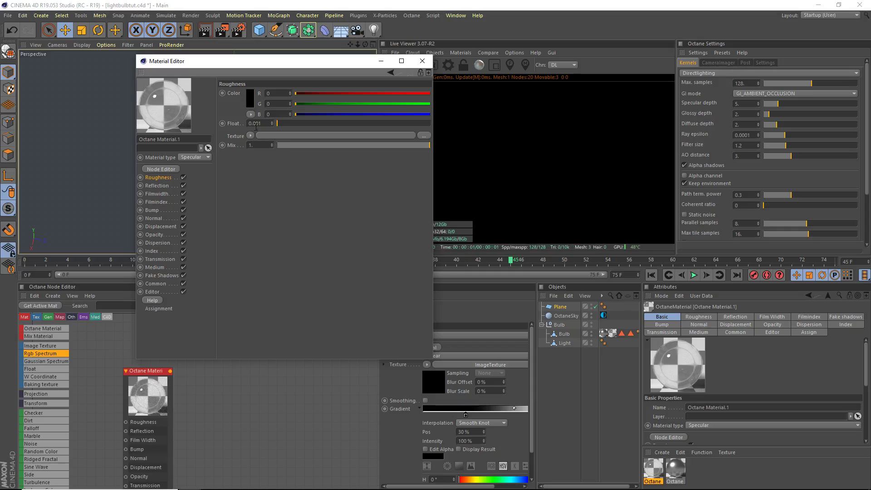
{"action": "type", "text": "0"}
{"action": "key", "text": "Return"}
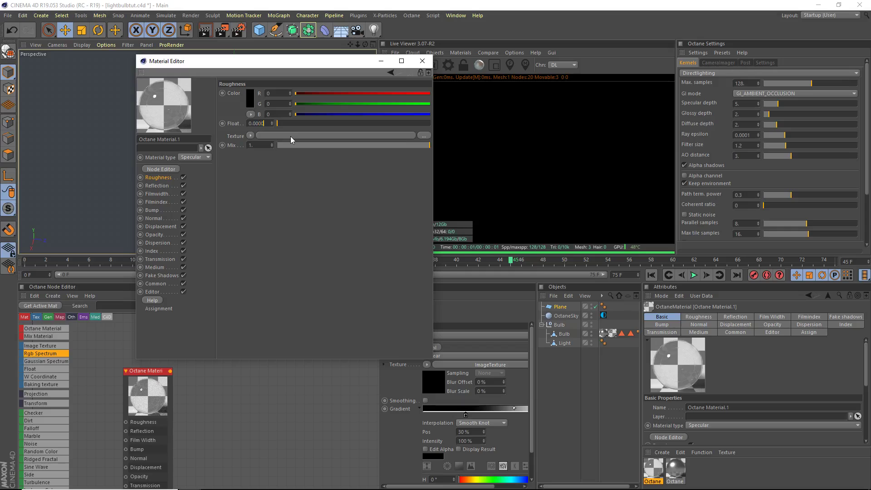
{"action": "type", "text": "1"}
{"action": "key", "text": "Return"}
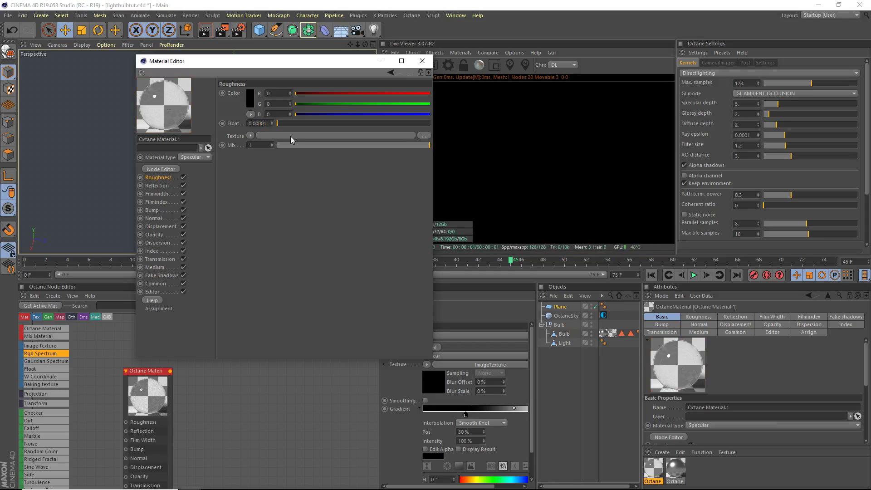
{"action": "left_click", "coordinate": [183, 177]}
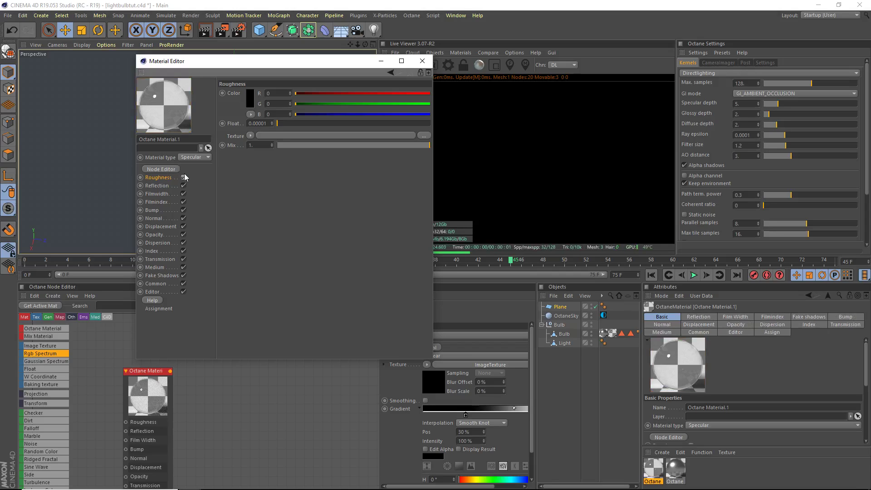
{"action": "left_click", "coordinate": [184, 177]}
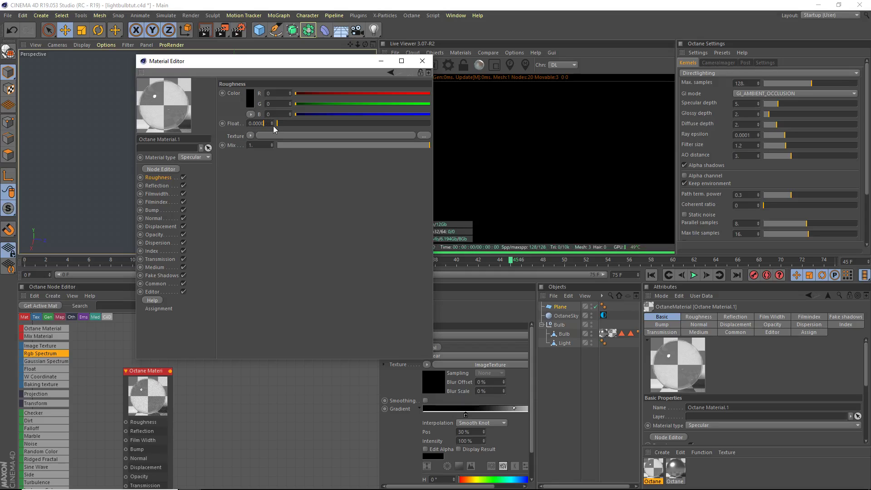
{"action": "type", "text": "5"}
{"action": "key", "text": "Return"}
Turn on Fake shadows, then review the other material channels.
{"action": "left_click", "coordinate": [173, 275]}
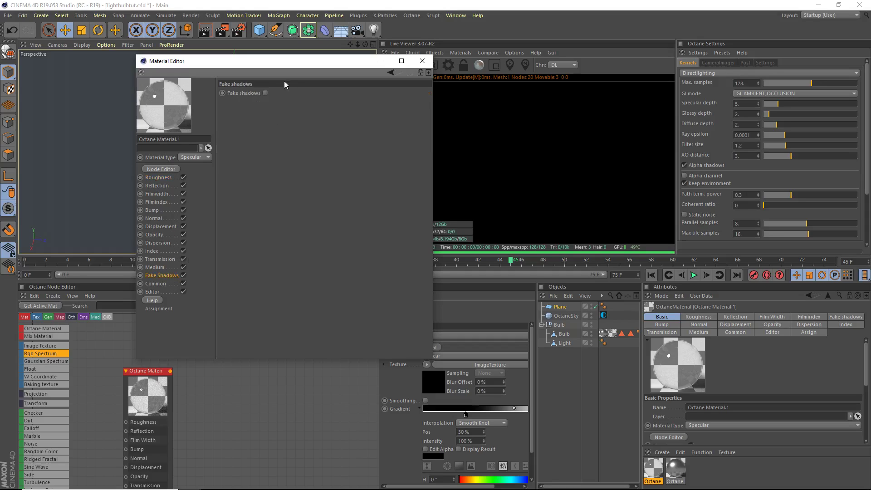
{"action": "left_click", "coordinate": [264, 93]}
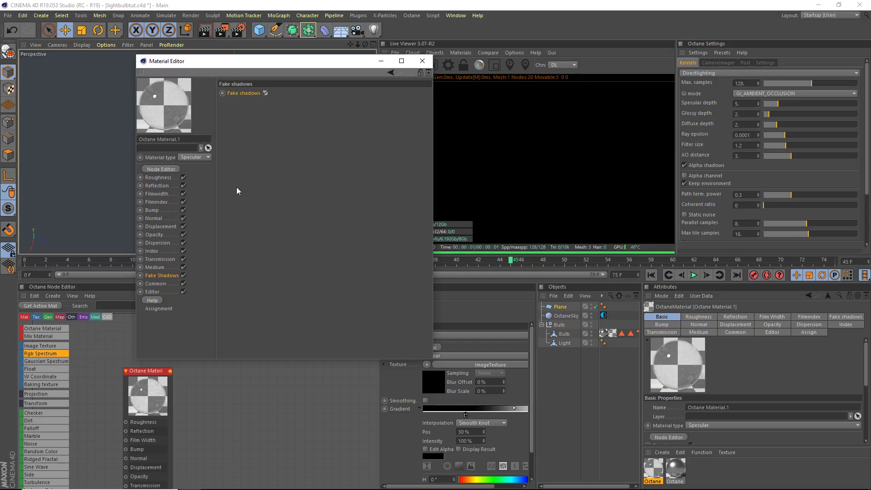
{"action": "left_click", "coordinate": [159, 284]}
{"action": "left_click", "coordinate": [159, 278]}
{"action": "left_click", "coordinate": [158, 267]}
{"action": "left_click", "coordinate": [159, 259]}
{"action": "left_click", "coordinate": [162, 248]}
{"action": "left_click", "coordinate": [163, 234]}
{"action": "left_click", "coordinate": [166, 225]}
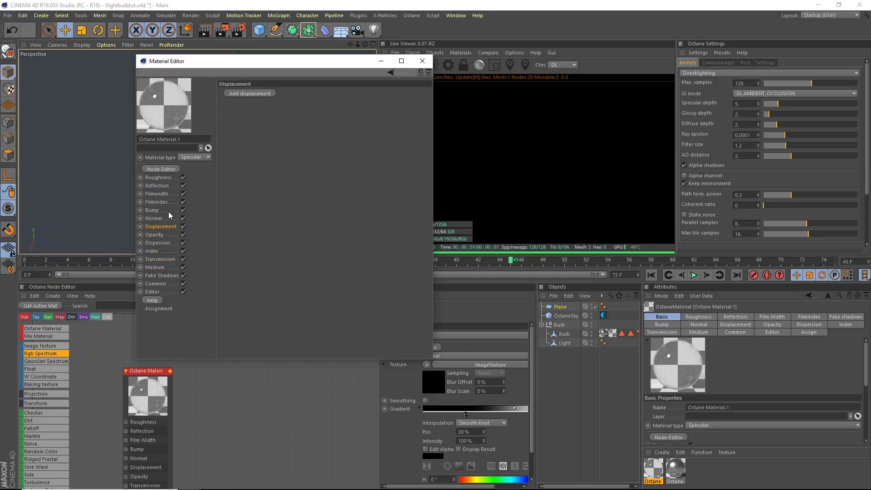
Close the Material Editor and select the Bulb group in the Object Manager for a new Octane material.
{"action": "left_click", "coordinate": [162, 179]}
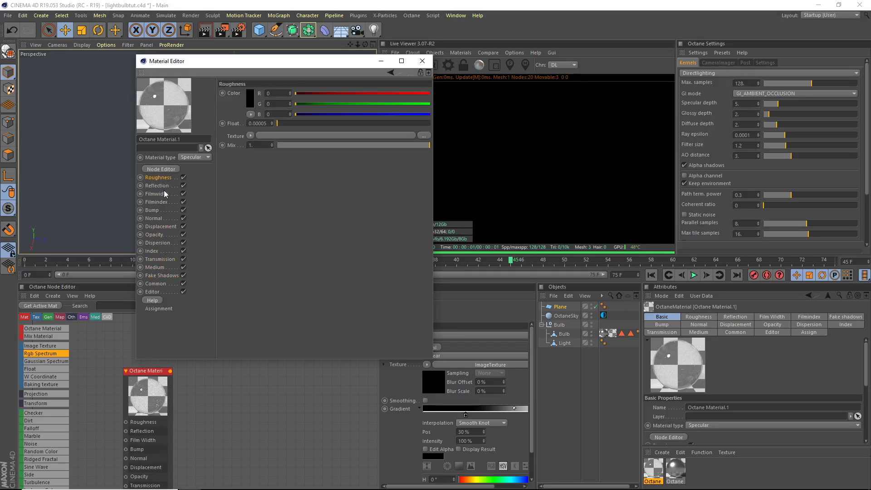
{"action": "left_click", "coordinate": [422, 61]}
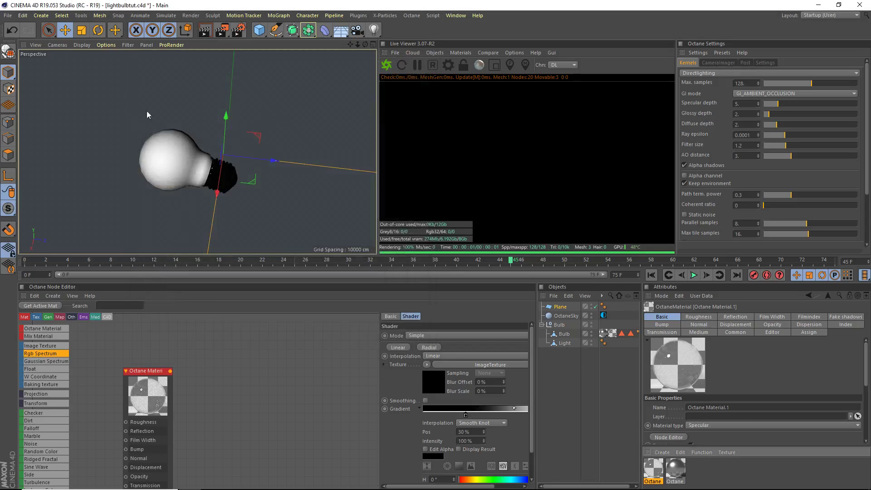
{"action": "left_click_drag", "start_coordinate": [263, 139], "coordinate": [262, 169], "text": "alt"}
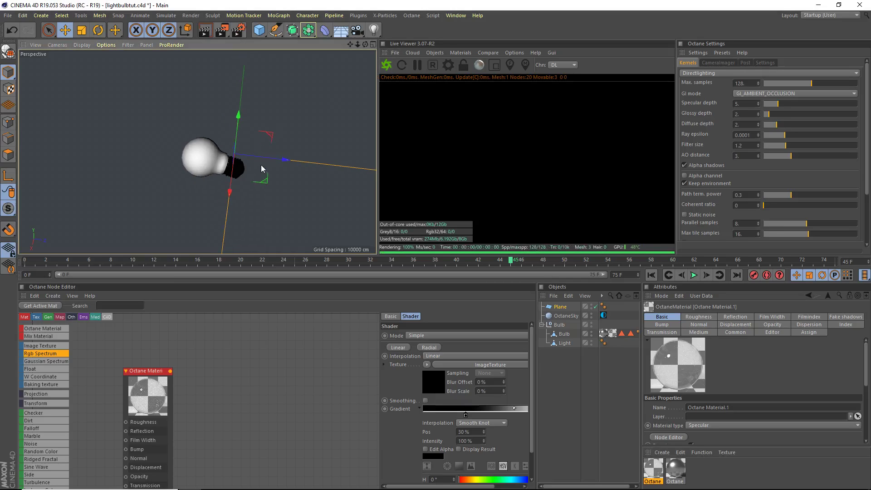
{"action": "left_click", "coordinate": [560, 333]}
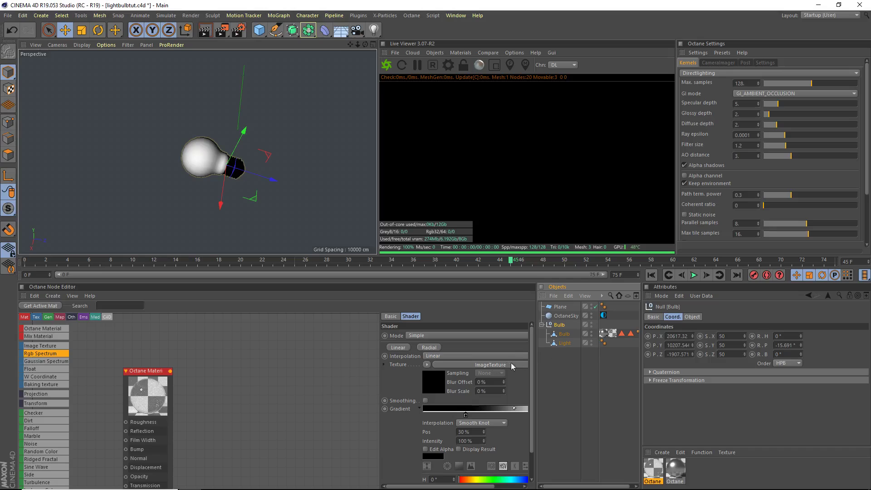
{"action": "left_click", "coordinate": [660, 452]}
Create a new Octane material and apply it to the Light object.
{"action": "mouse_move", "coordinate": [680, 389]}
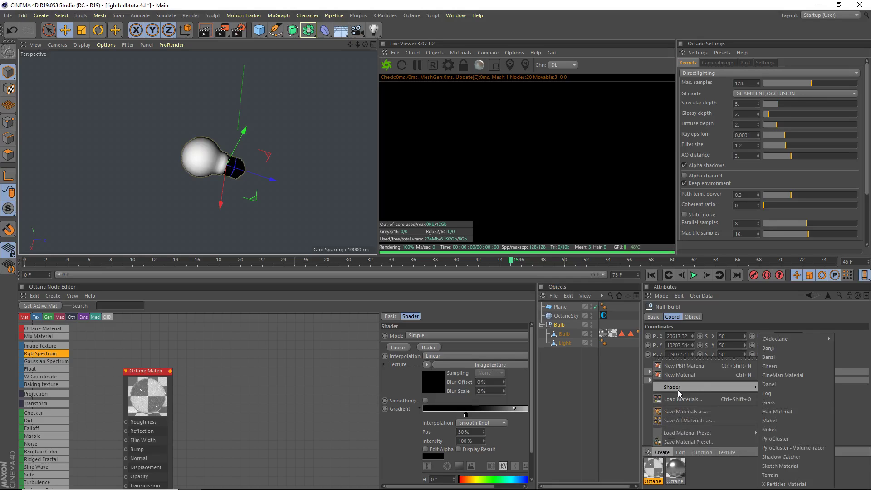
{"action": "mouse_move", "coordinate": [785, 341]}
{"action": "left_click", "coordinate": [731, 342]}
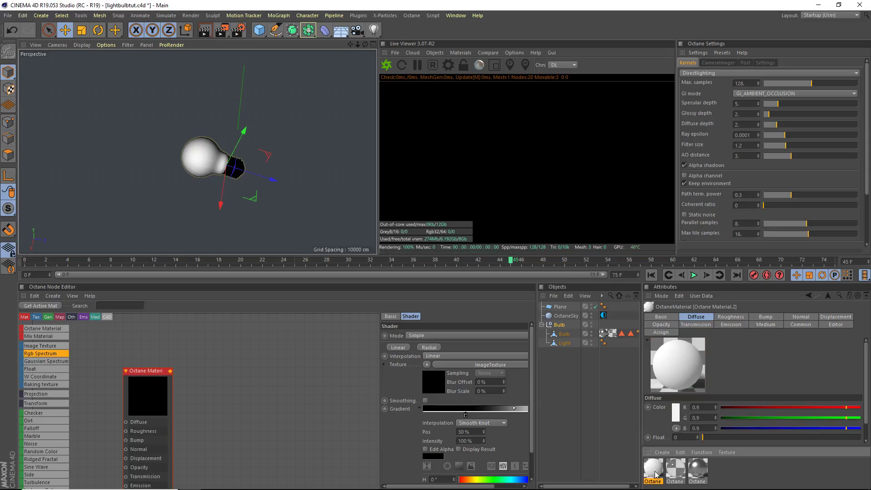
{"action": "left_click_drag", "start_coordinate": [572, 353], "coordinate": [571, 343]}
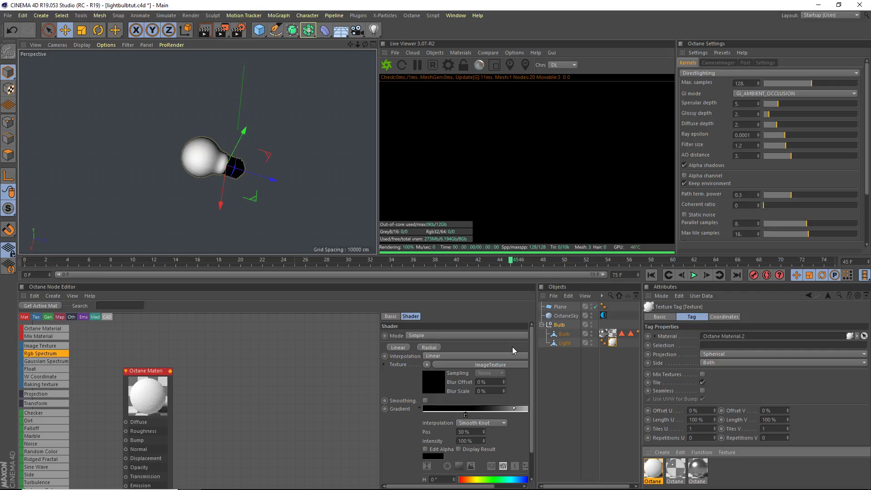
Bring up the new material's node settings and show its Emission input.
{"action": "left_click_drag", "start_coordinate": [145, 388], "coordinate": [258, 351]}
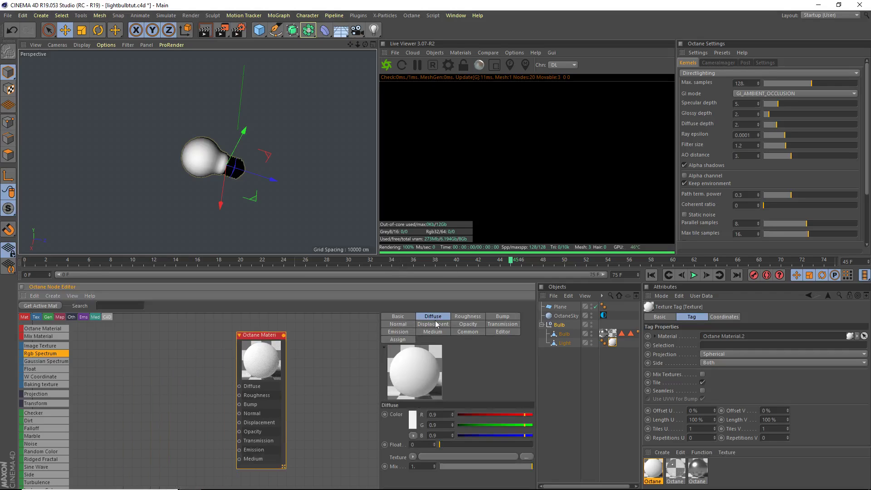
{"action": "left_click", "coordinate": [399, 317]}
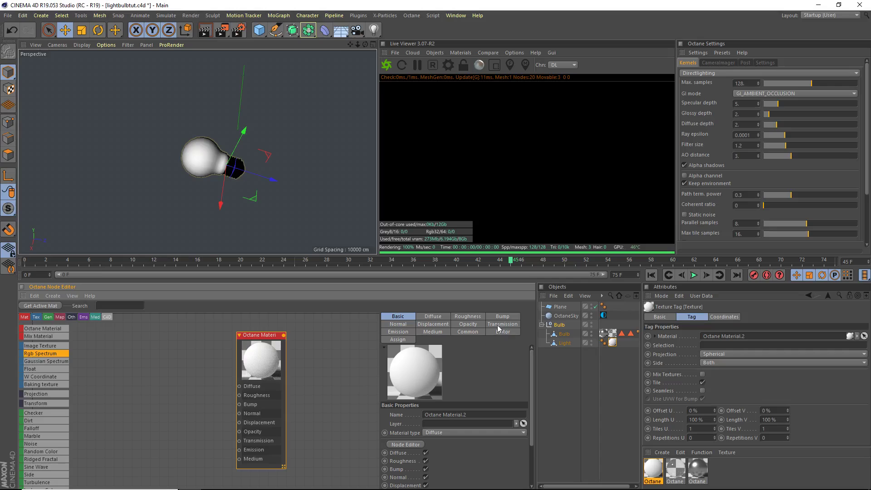
{"action": "left_click", "coordinate": [404, 333]}
Add a Blackbody emission to the material and arrange its node in the graph.
{"action": "left_click", "coordinate": [413, 415]}
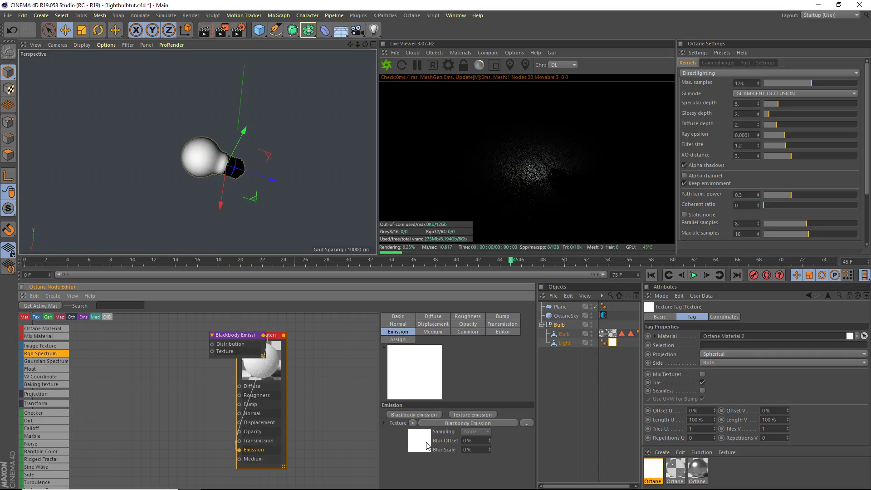
{"action": "scroll", "coordinate": [245, 173], "scroll_direction": "up", "scroll_amount": 3}
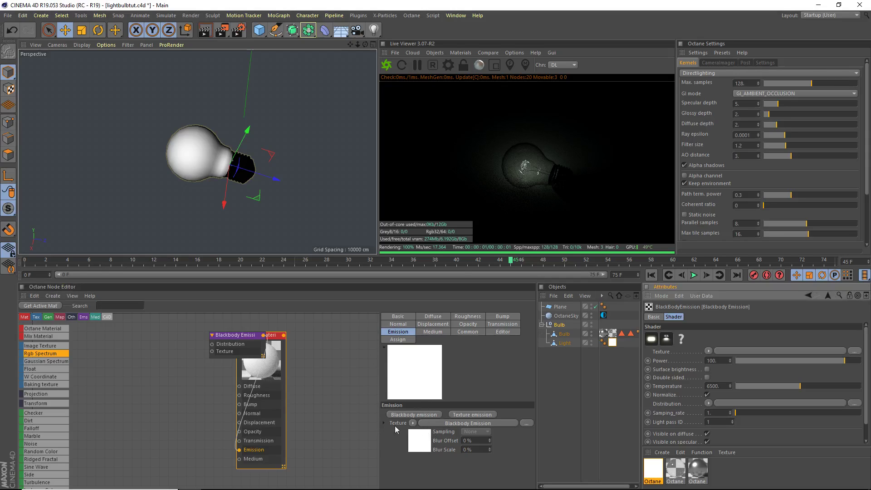
{"action": "left_click_drag", "start_coordinate": [242, 336], "coordinate": [175, 406]}
{"action": "middle_click_drag", "start_coordinate": [202, 349], "coordinate": [217, 321]}
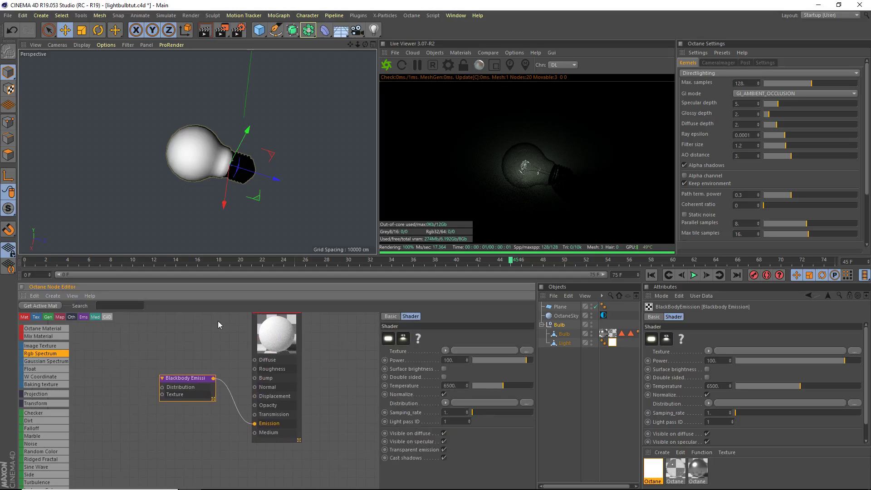
Connect a new RGB Spectrum node to the Blackbody Emission's Texture input.
{"action": "left_click", "coordinate": [267, 372]}
{"action": "left_click", "coordinate": [200, 389]}
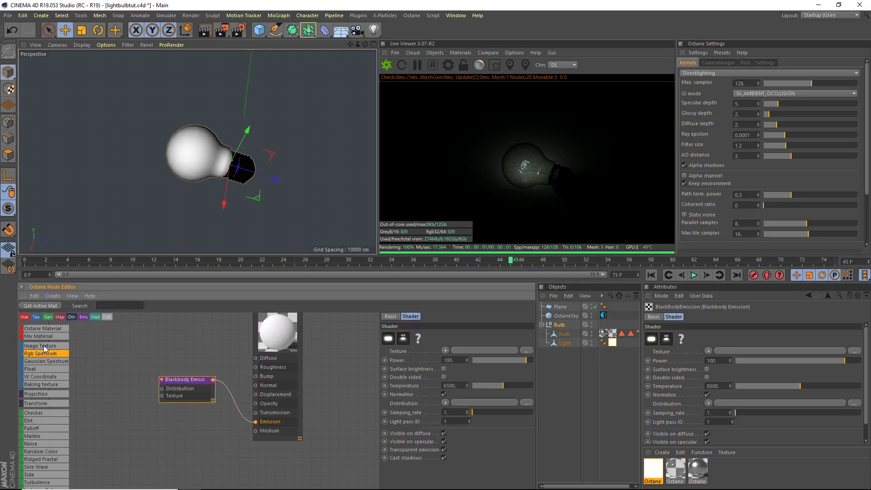
{"action": "left_click_drag", "start_coordinate": [42, 345], "coordinate": [162, 396]}
{"action": "middle_click_drag", "start_coordinate": [144, 369], "coordinate": [217, 345]}
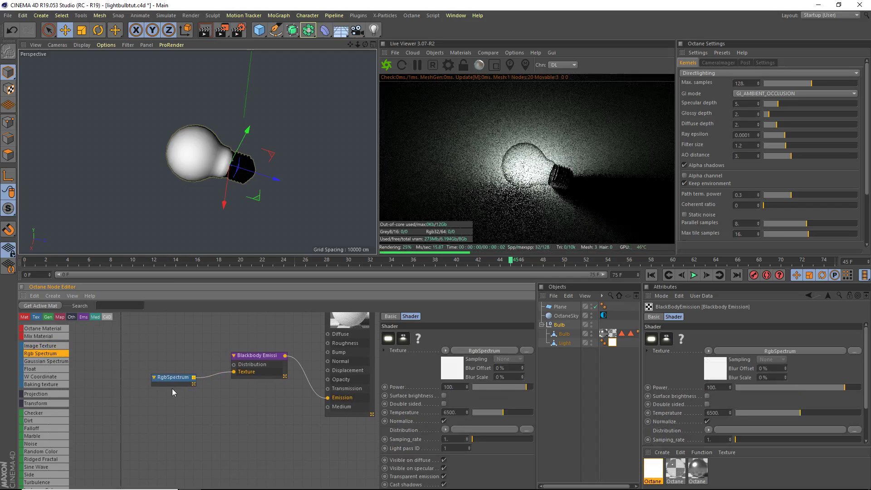
Set the RgbSpectrum colour to an orange with 94% saturation and 88% brightness.
{"action": "left_click", "coordinate": [457, 368]}
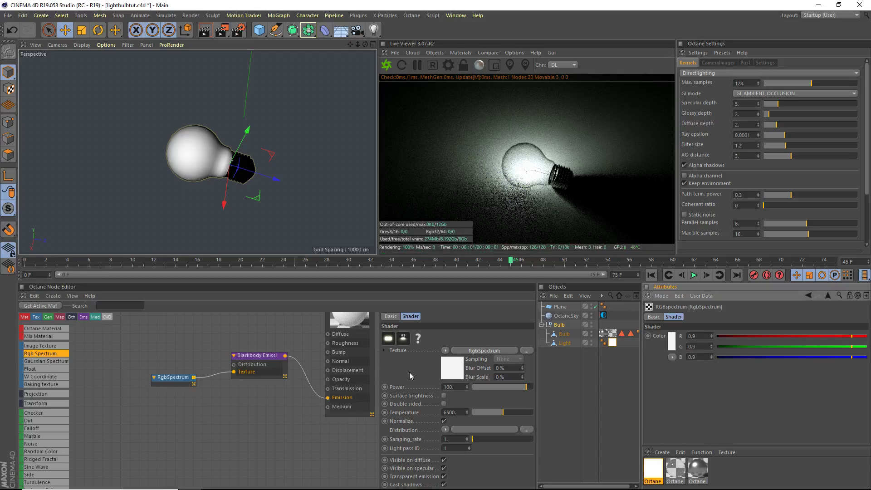
{"action": "left_click", "coordinate": [161, 379]}
{"action": "left_click", "coordinate": [409, 341]}
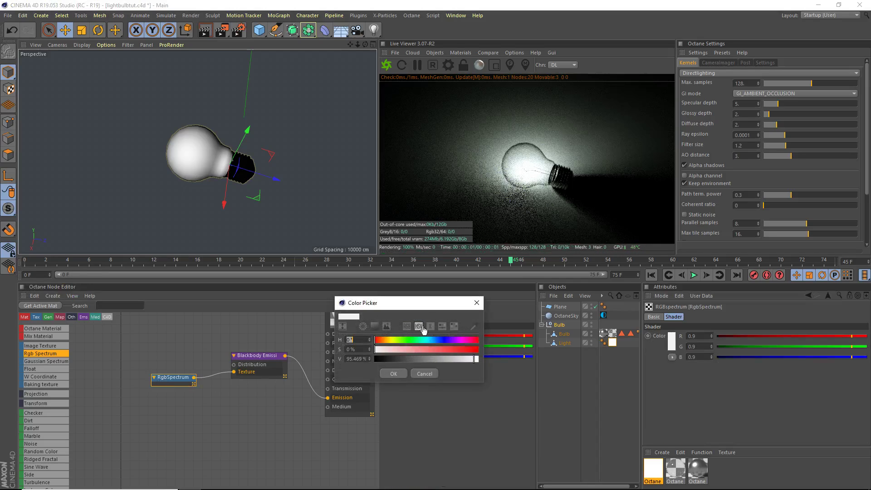
{"action": "left_click", "coordinate": [386, 341]}
{"action": "left_click", "coordinate": [422, 351]}
{"action": "left_click", "coordinate": [430, 348]}
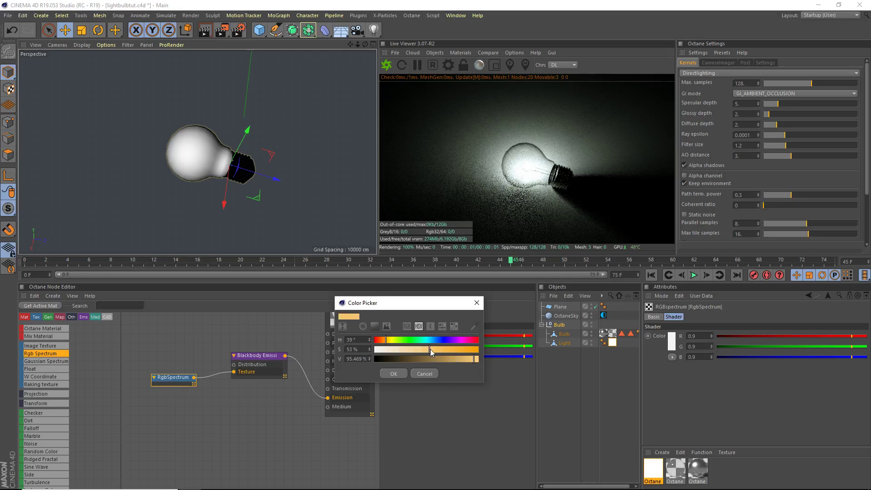
{"action": "left_click", "coordinate": [457, 358]}
{"action": "left_click", "coordinate": [472, 349]}
{"action": "left_click", "coordinate": [467, 358]}
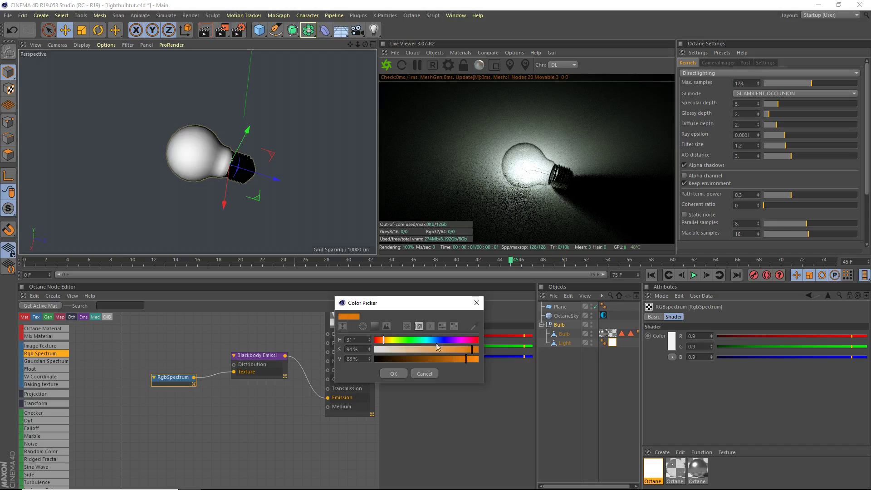
{"action": "left_click", "coordinate": [390, 373]}
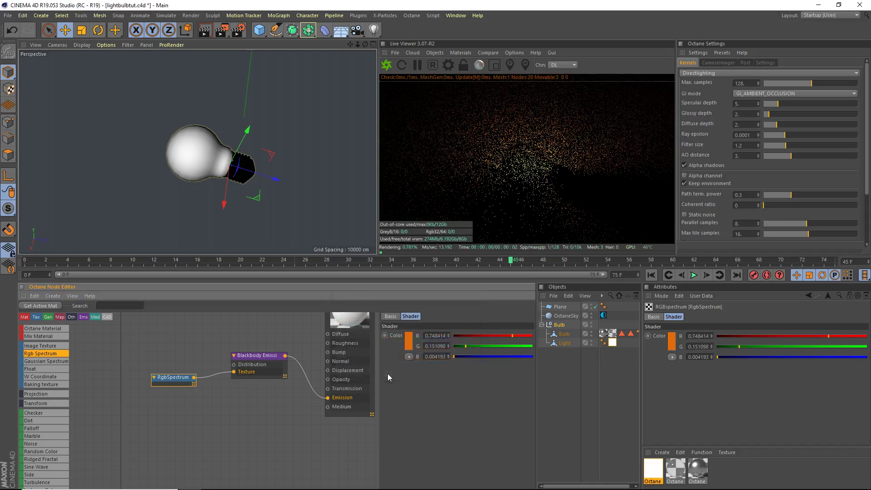
Refine the orange hue, trying 38° before settling back at 30°.
{"action": "left_click", "coordinate": [408, 342]}
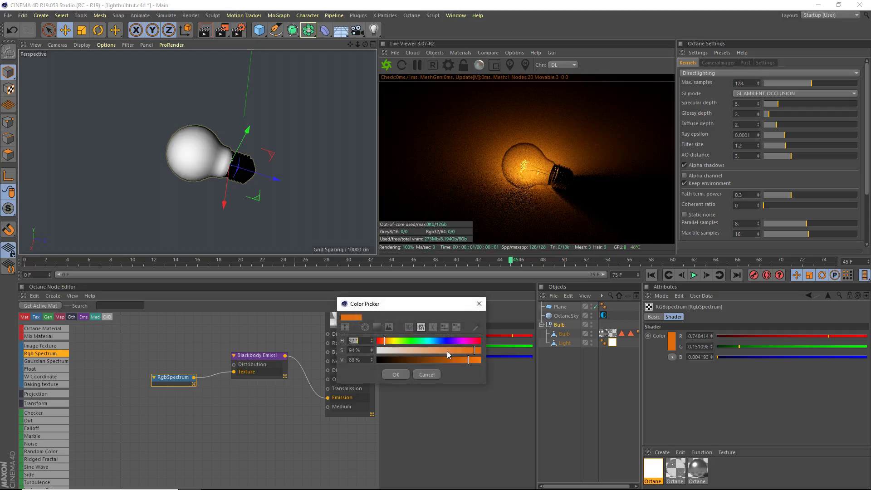
{"action": "left_click_drag", "start_coordinate": [383, 343], "coordinate": [388, 343]}
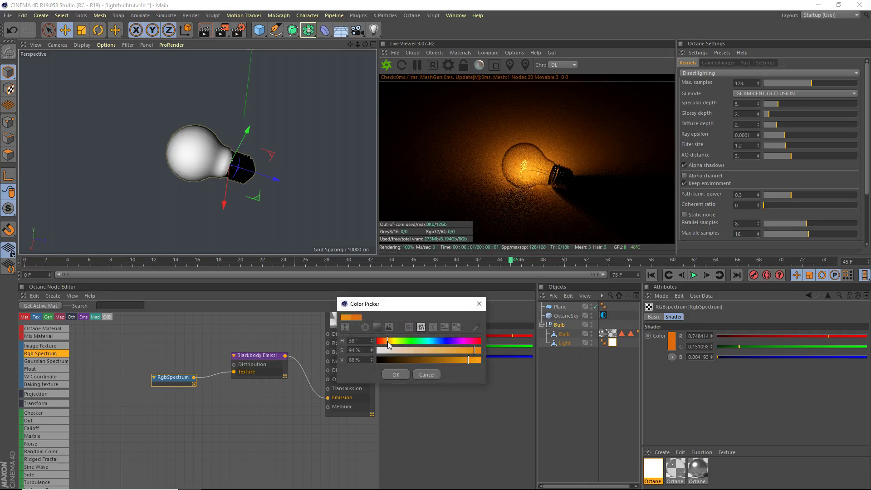
{"action": "left_click", "coordinate": [395, 376]}
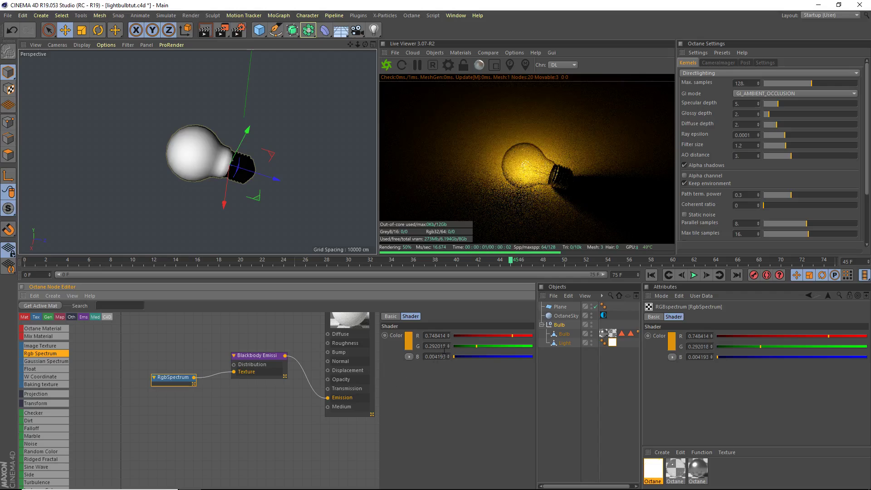
{"action": "left_click", "coordinate": [407, 342]}
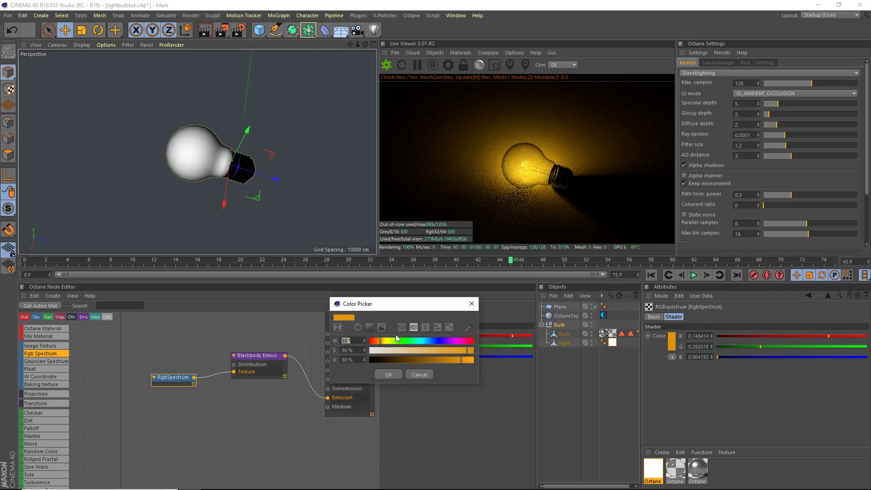
{"action": "left_click_drag", "start_coordinate": [379, 341], "coordinate": [378, 341]}
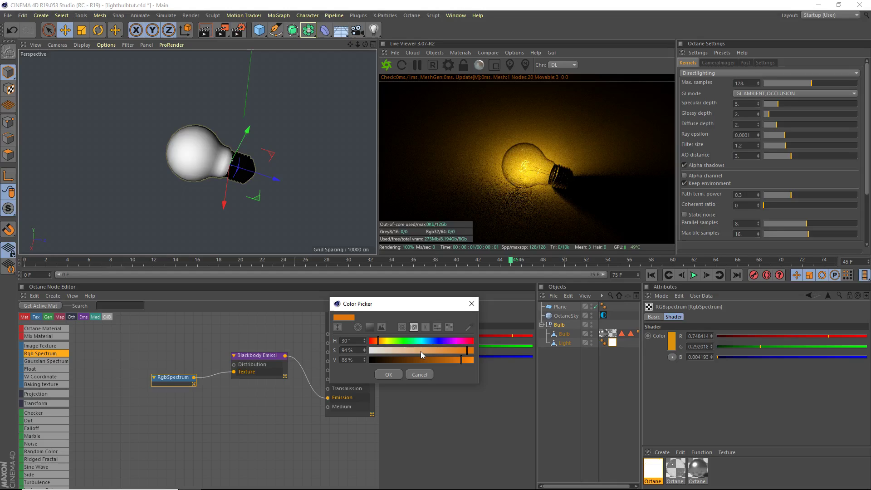
{"action": "left_click", "coordinate": [456, 350]}
Confirm the orange and switch the render kernel to Pathtracing with Max. samples 16000.
{"action": "left_click", "coordinate": [388, 374]}
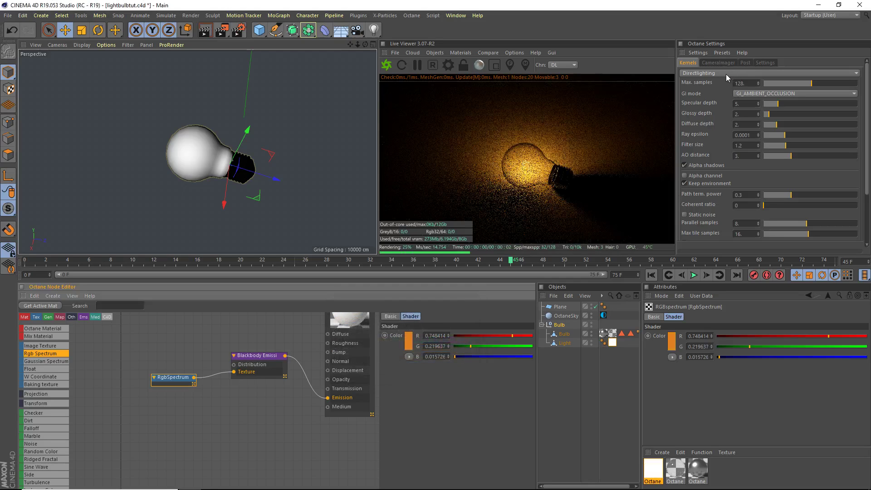
{"action": "left_click", "coordinate": [726, 75]}
{"action": "left_click", "coordinate": [719, 100]}
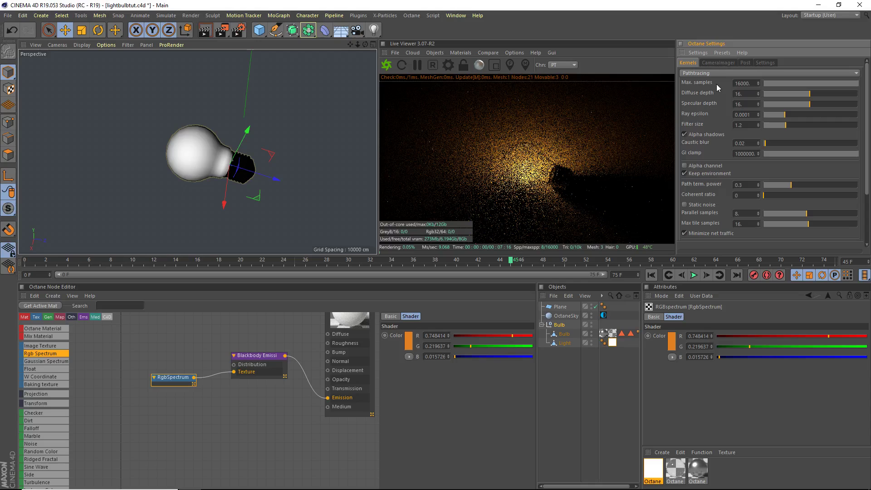
{"action": "scroll", "coordinate": [352, 159], "scroll_direction": "up", "scroll_amount": 5}
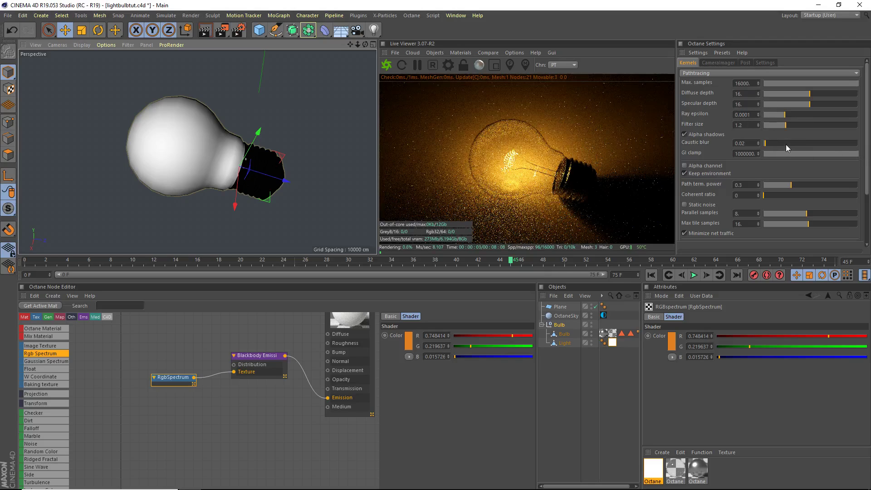
{"action": "left_click", "coordinate": [744, 83]}
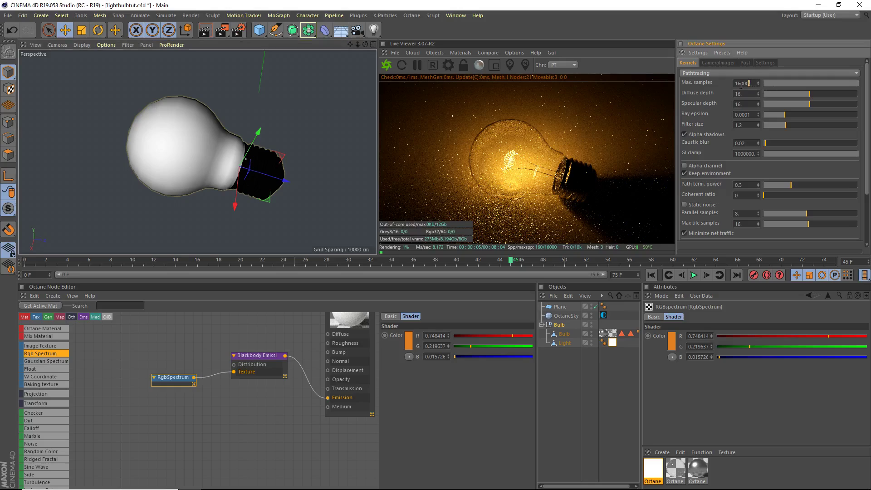
{"action": "left_click", "coordinate": [707, 90]}
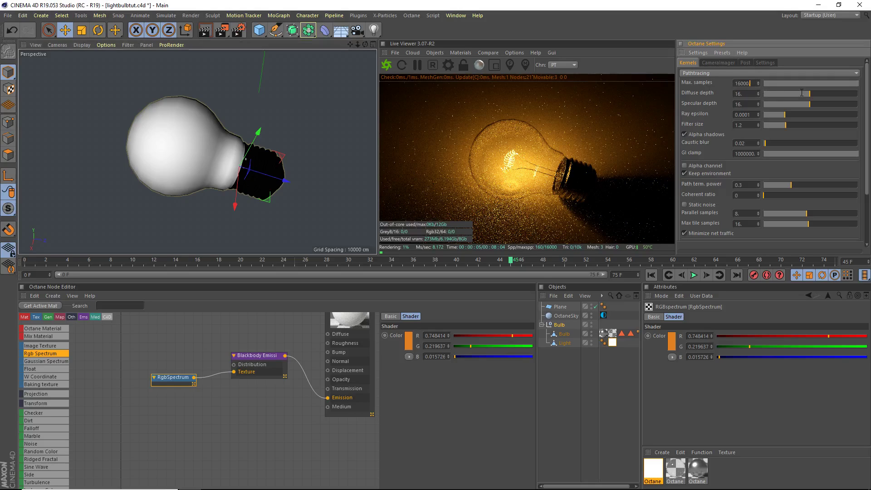
Turn on post-processing and raise Bloom power for a strong glow.
{"action": "left_click", "coordinate": [744, 62]}
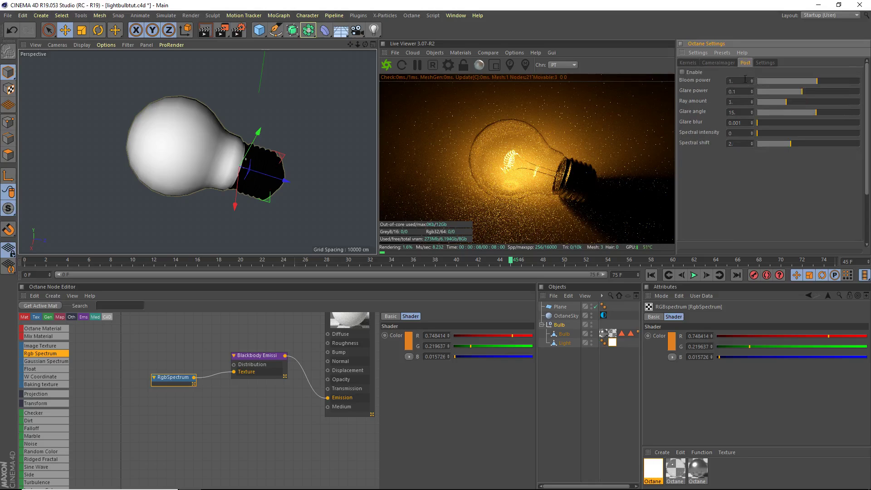
{"action": "left_click", "coordinate": [682, 72]}
{"action": "mouse_move", "coordinate": [817, 81]}
{"action": "left_mouse_down"}
{"action": "mouse_move", "coordinate": [858, 80]}
{"action": "mouse_move", "coordinate": [816, 92]}
{"action": "left_mouse_up"}
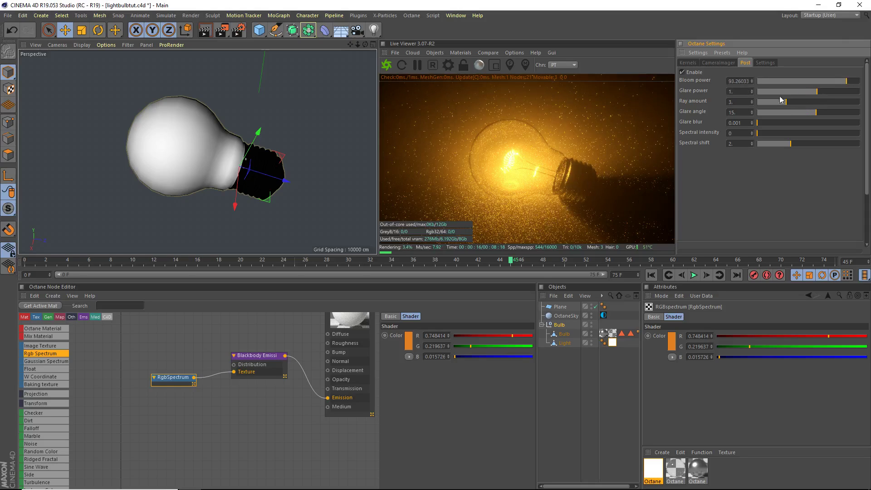
Lower the camera imager's Hotpixel removal to about 0.586.
{"action": "left_click", "coordinate": [719, 62]}
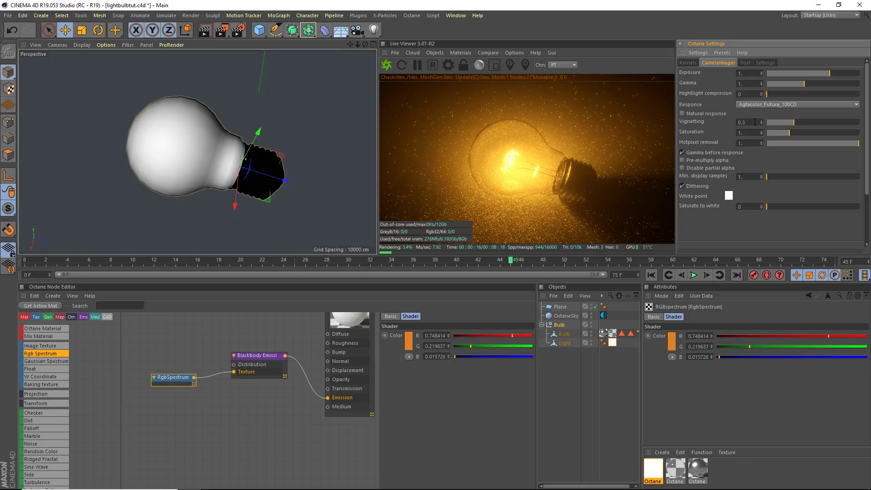
{"action": "left_click_drag", "start_coordinate": [847, 142], "coordinate": [822, 145]}
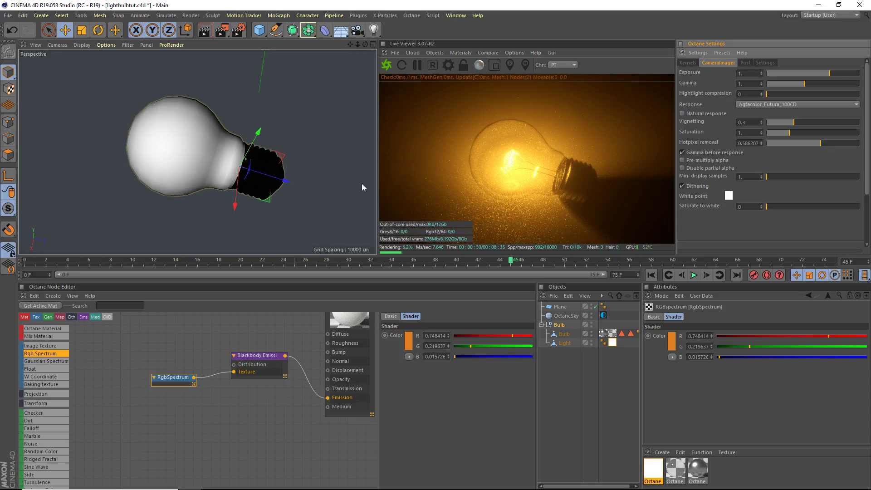
{"action": "mouse_move", "coordinate": [365, 44]}
{"action": "left_mouse_down"}
{"action": "mouse_move", "coordinate": [345, 47]}
{"action": "mouse_move", "coordinate": [354, 51]}
{"action": "left_mouse_up"}
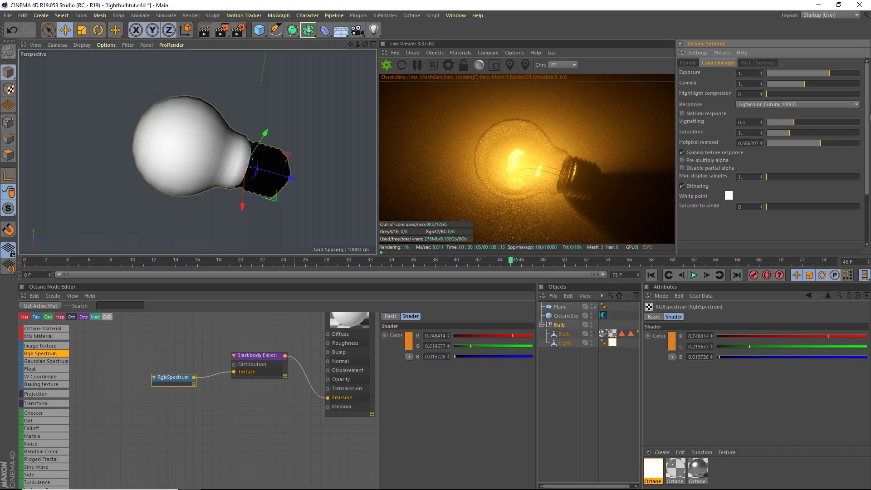
Lower Bloom power to about 43 and recolour the filament a paler orange.
{"action": "left_click", "coordinate": [745, 63]}
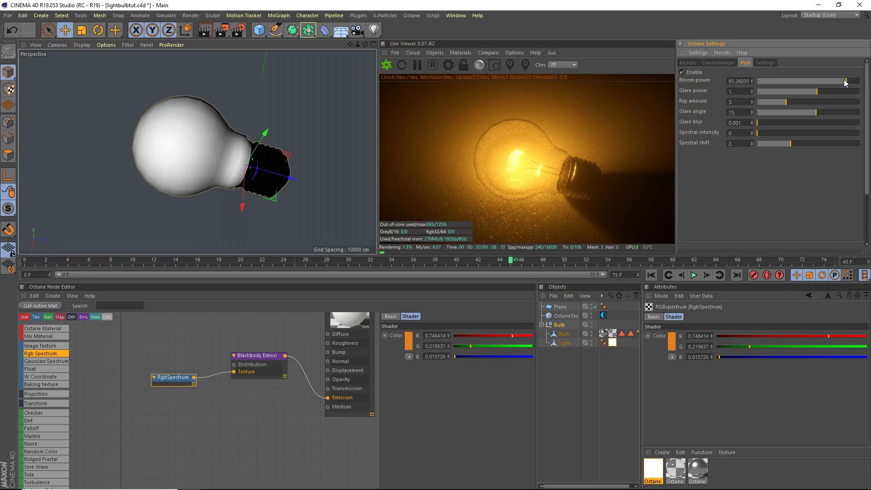
{"action": "left_click_drag", "start_coordinate": [846, 82], "coordinate": [842, 83]}
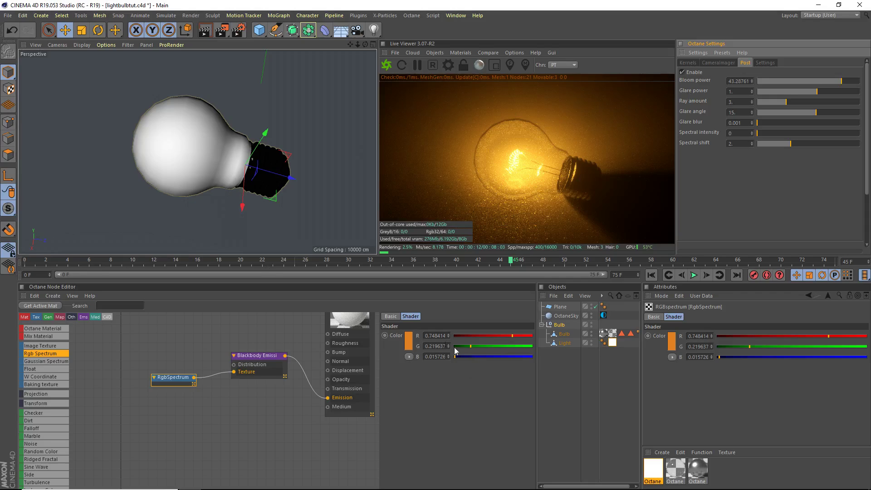
{"action": "left_click", "coordinate": [406, 337]}
{"action": "left_click", "coordinate": [404, 337]}
{"action": "left_click", "coordinate": [384, 337]}
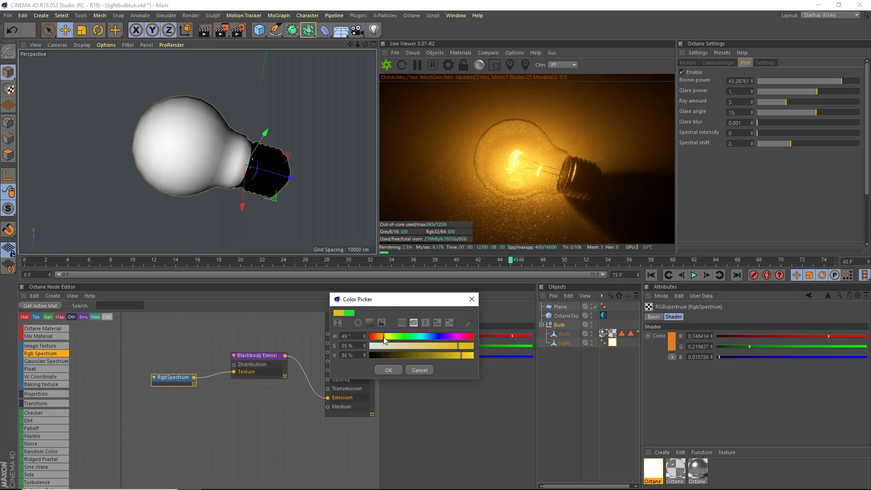
{"action": "left_click", "coordinate": [466, 355]}
{"action": "left_click", "coordinate": [465, 346]}
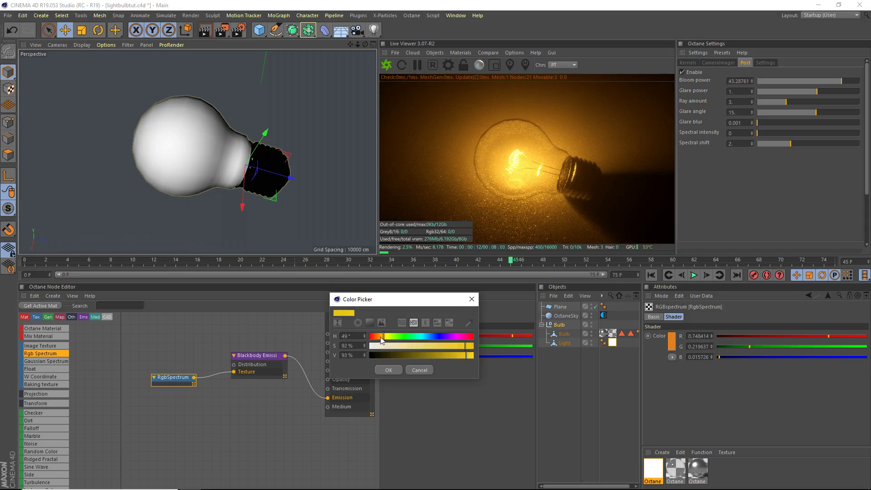
{"action": "left_click", "coordinate": [381, 336]}
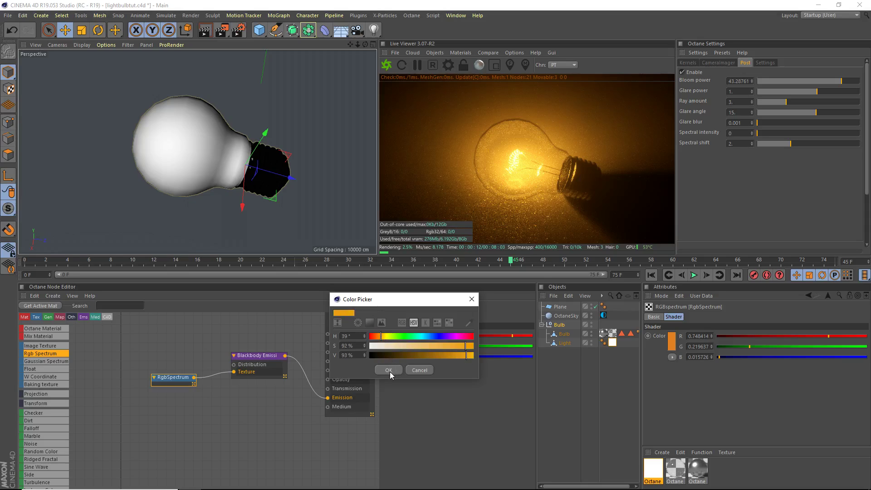
{"action": "left_click", "coordinate": [423, 346]}
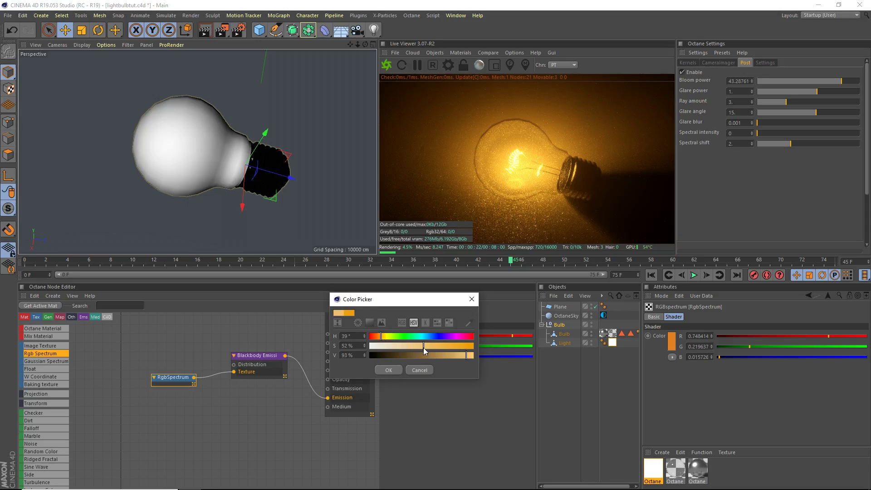
{"action": "left_click", "coordinate": [389, 370]}
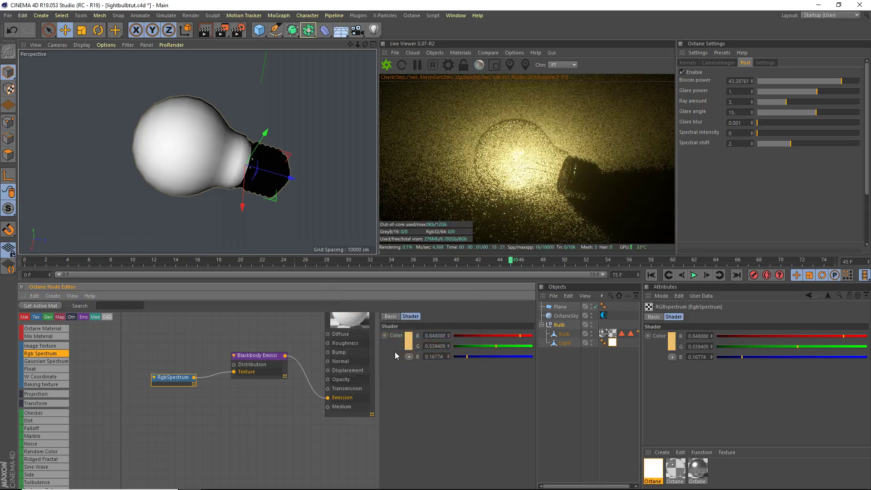
Deepen the filament colour to a redder orange (R 0.807, G 0.241, B 0.019).
{"action": "left_click", "coordinate": [411, 341]}
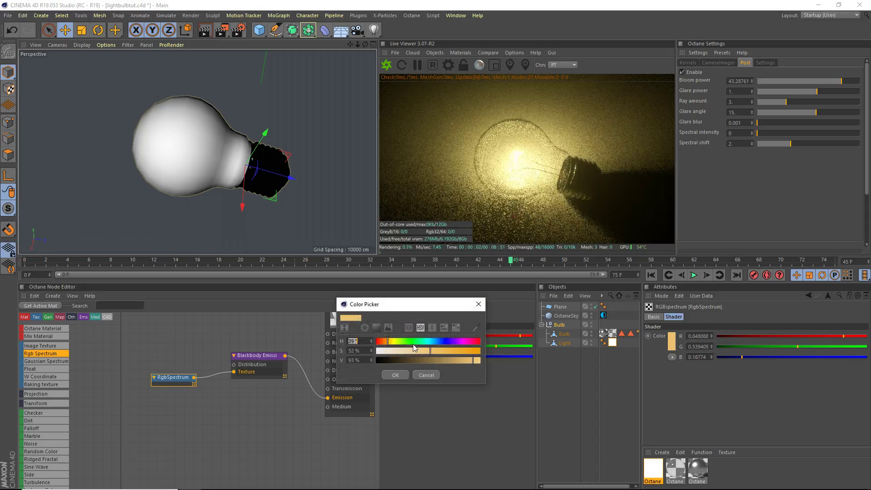
{"action": "left_click", "coordinate": [463, 351]}
{"action": "left_click_drag", "start_coordinate": [472, 361], "coordinate": [471, 361]}
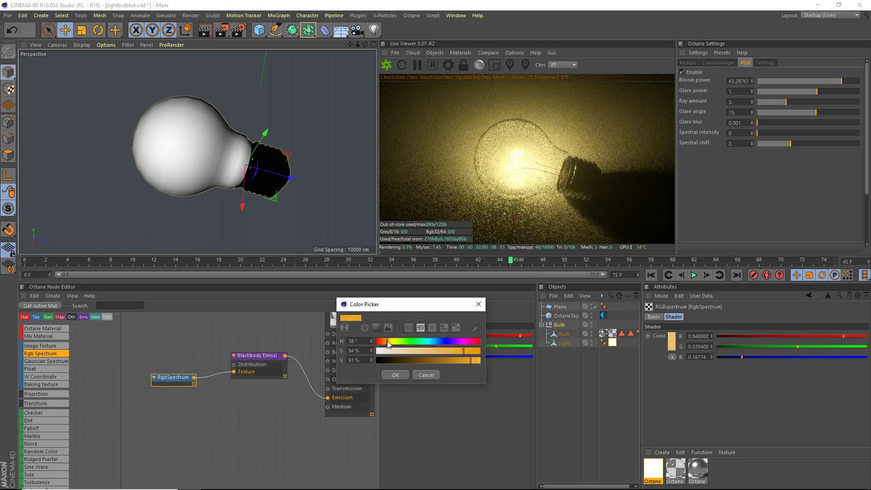
{"action": "left_click_drag", "start_coordinate": [387, 345], "coordinate": [383, 345]}
{"action": "left_click", "coordinate": [396, 375]}
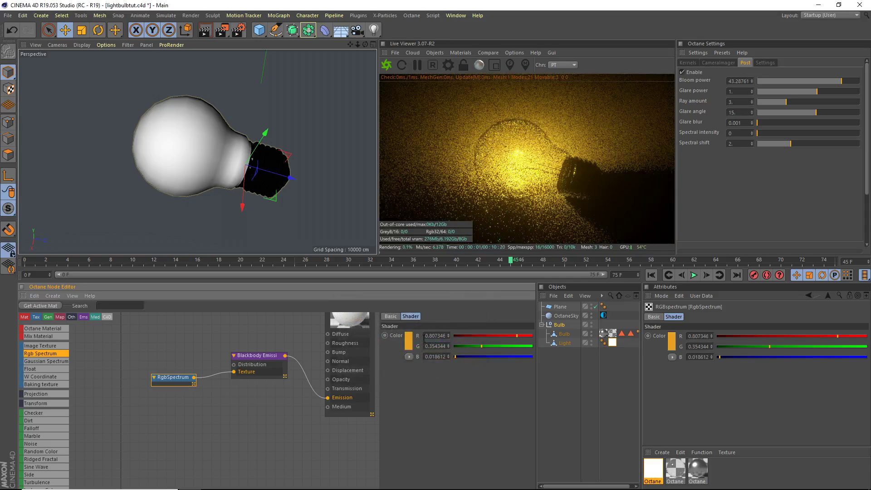
{"action": "left_click", "coordinate": [408, 344]}
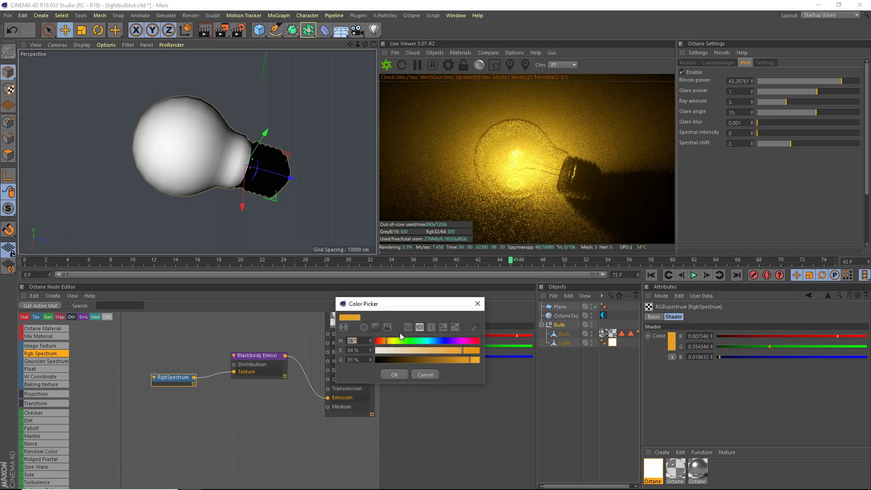
{"action": "left_click_drag", "start_coordinate": [382, 347], "coordinate": [383, 345]}
{"action": "left_click", "coordinate": [392, 377]}
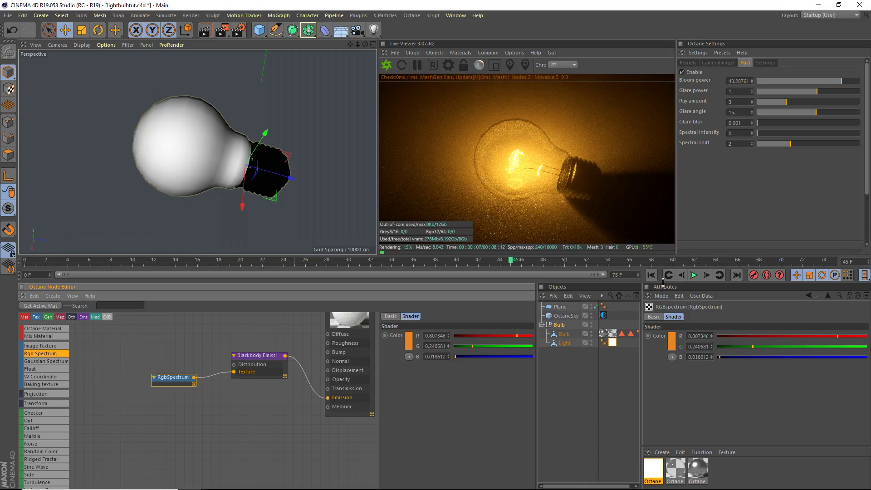
Set the render priority level in the Devices settings.
{"action": "left_click", "coordinate": [765, 63]}
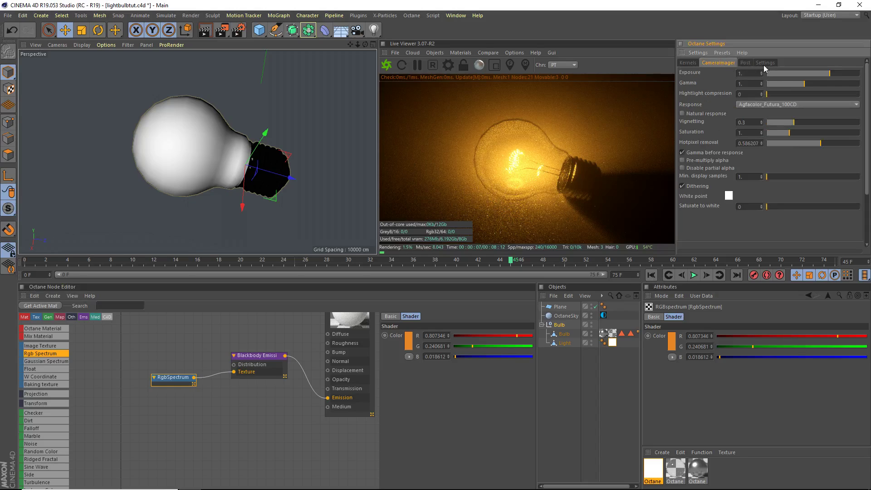
{"action": "left_click", "coordinate": [771, 90]}
{"action": "left_click", "coordinate": [753, 118]}
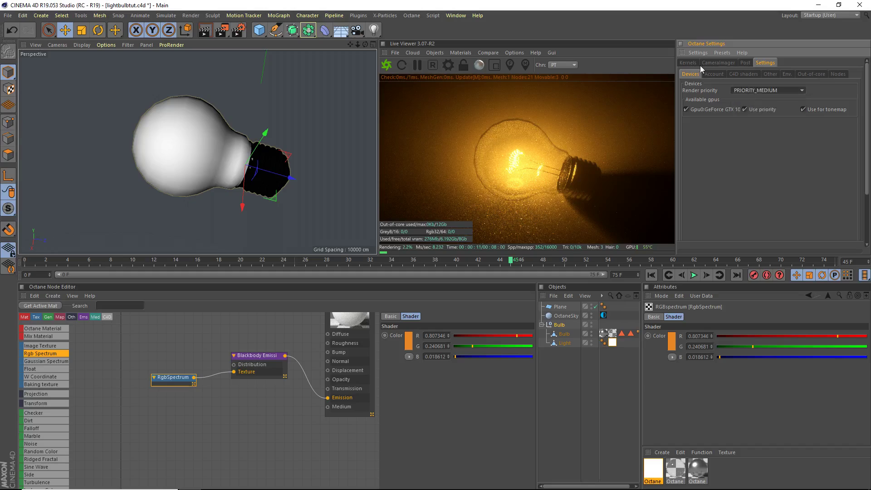
Set Parallel samples to 16 and Max tile samples to 32 in the Kernels settings.
{"action": "left_click", "coordinate": [687, 62]}
{"action": "left_click_drag", "start_coordinate": [823, 215], "coordinate": [870, 220]}
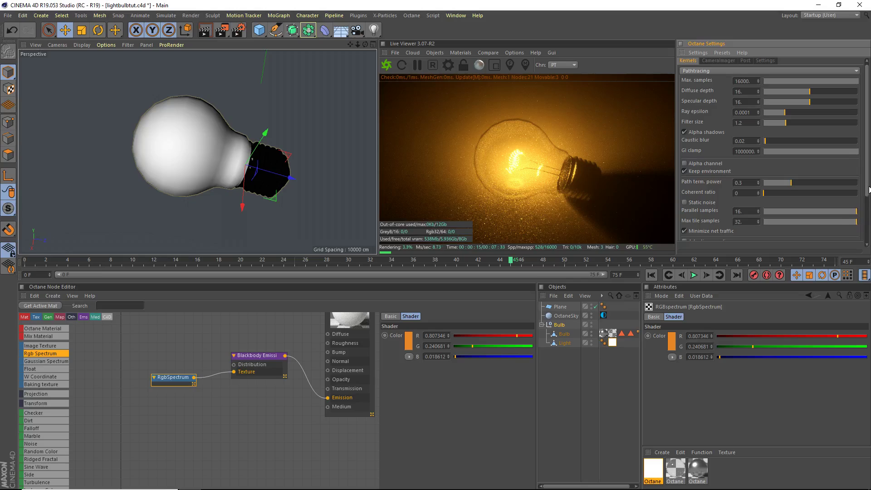
{"action": "scroll", "coordinate": [754, 192], "scroll_direction": "down", "scroll_amount": 3}
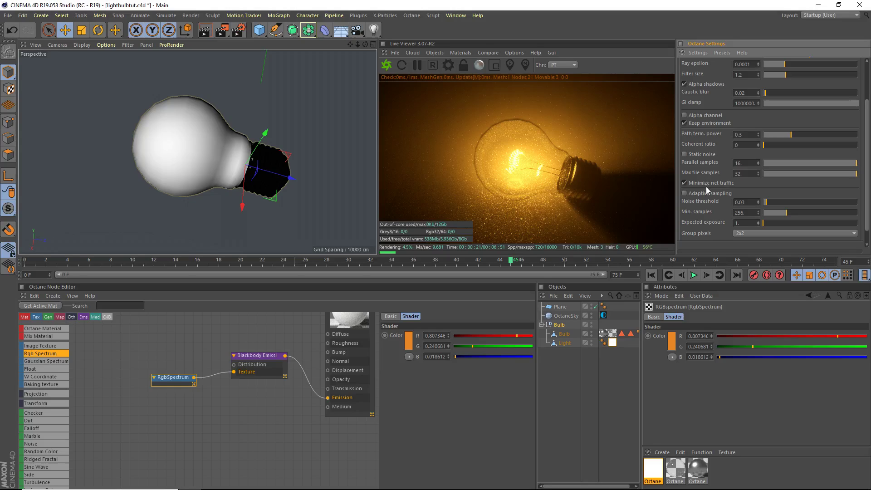
{"action": "left_click", "coordinate": [699, 184]}
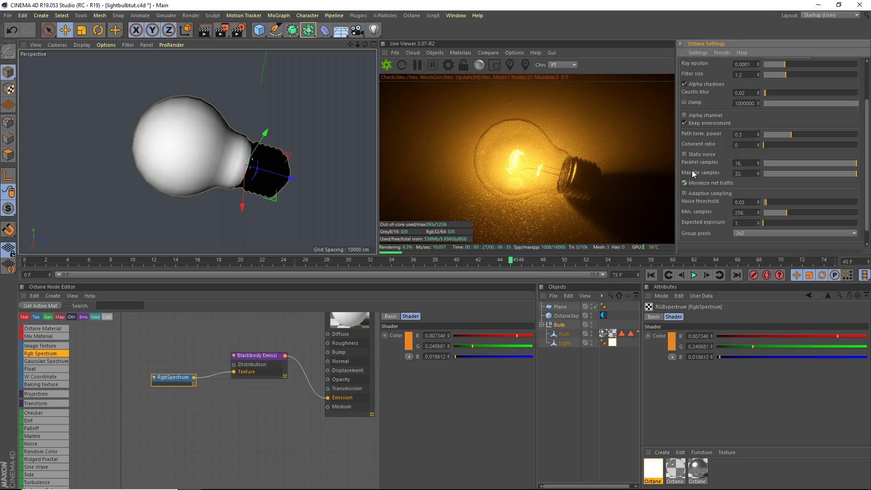
{"action": "left_click", "coordinate": [684, 182]}
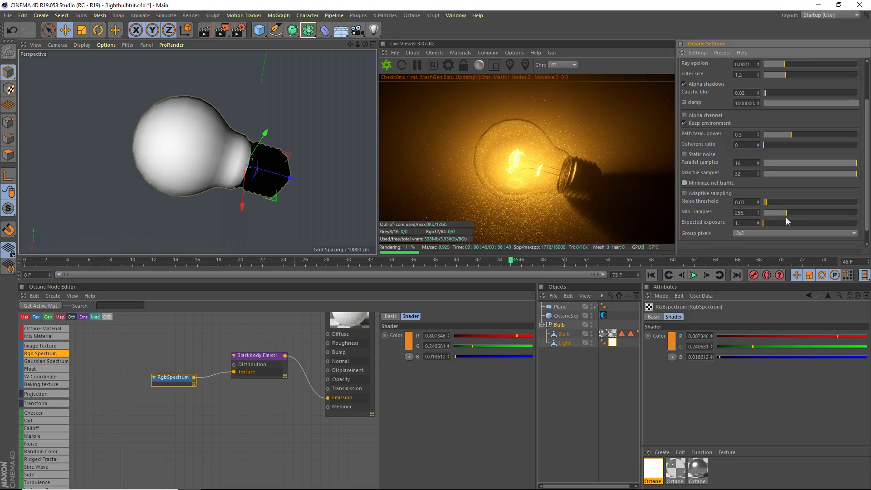
Raise Caustic blur to about 0.41 and nudge the light slightly along its Y axis.
{"action": "scroll", "coordinate": [866, 152], "scroll_direction": "up", "scroll_amount": 3}
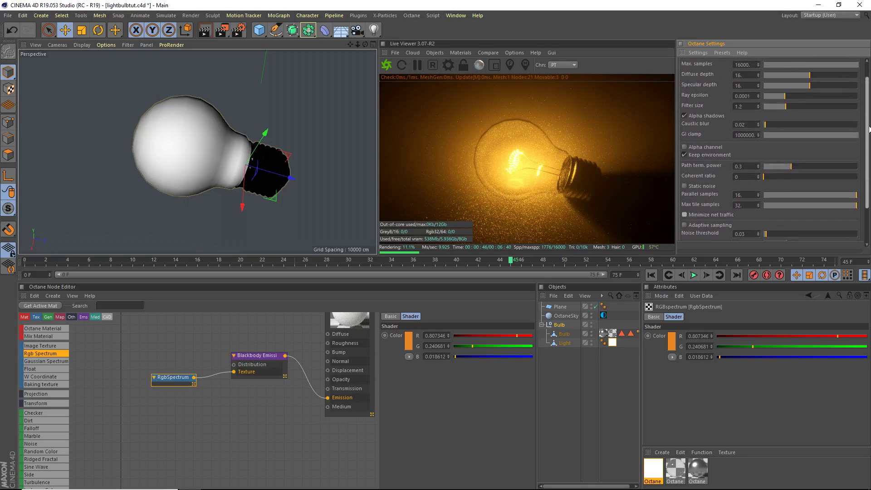
{"action": "left_click_drag", "start_coordinate": [793, 124], "coordinate": [705, 126]}
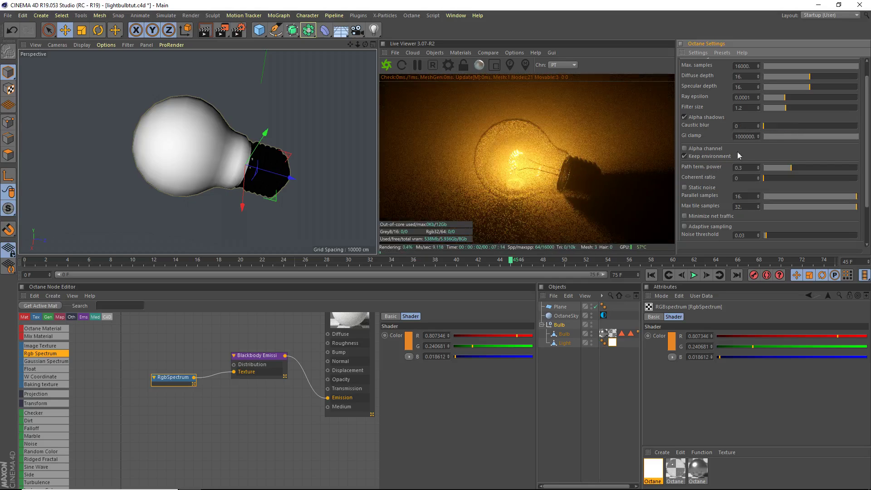
{"action": "left_click", "coordinate": [771, 126]}
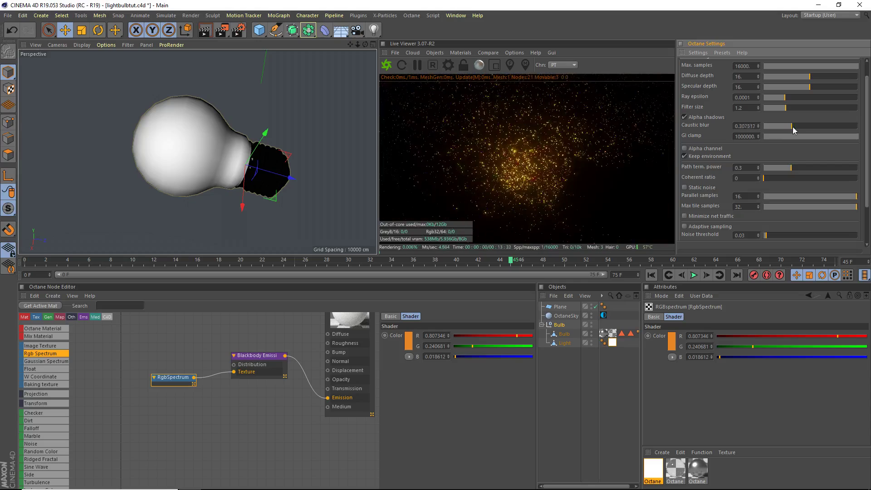
{"action": "left_click_drag", "start_coordinate": [771, 126], "coordinate": [801, 126]}
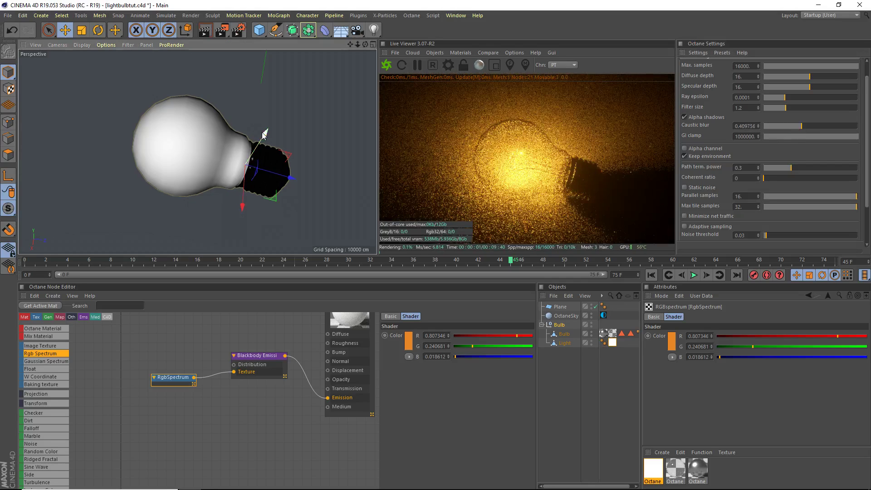
{"action": "left_click_drag", "start_coordinate": [265, 132], "coordinate": [266, 133]}
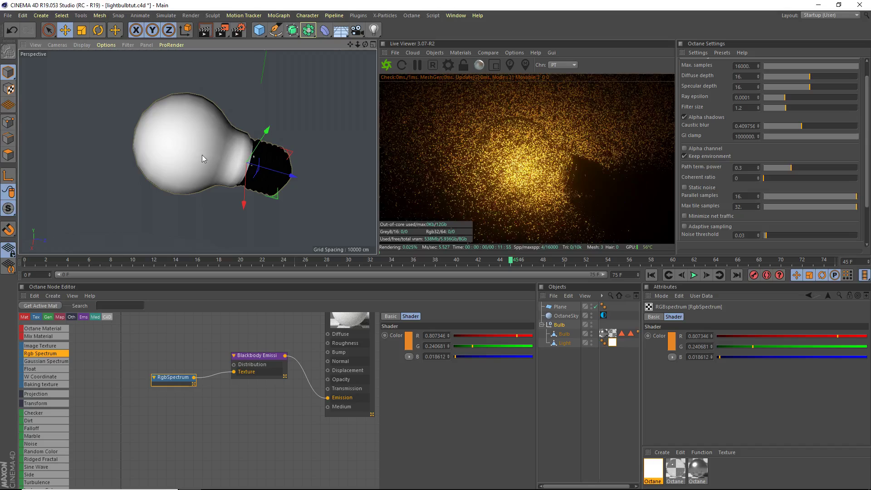
{"action": "left_click_drag", "start_coordinate": [366, 45], "coordinate": [351, 61]}
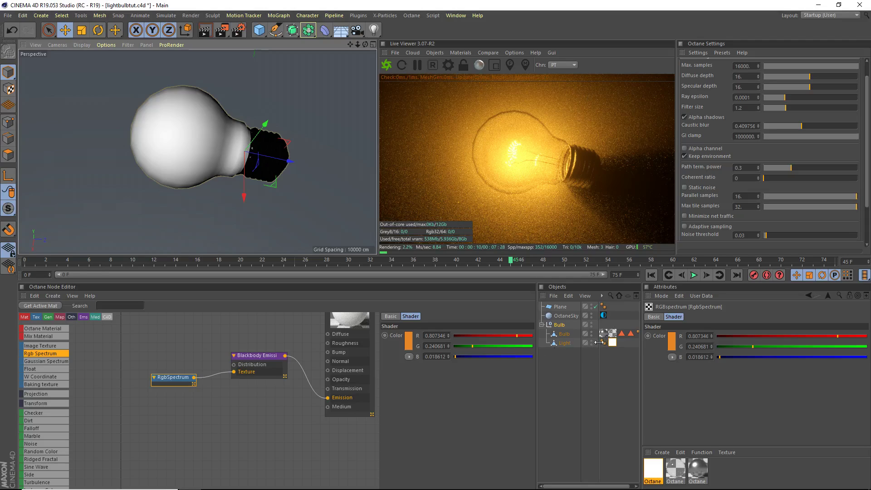
Set the Blackbody Emission node's power to about 78 and its temperature to about 6860 for a warm golden glow.
{"action": "left_click", "coordinate": [613, 343]}
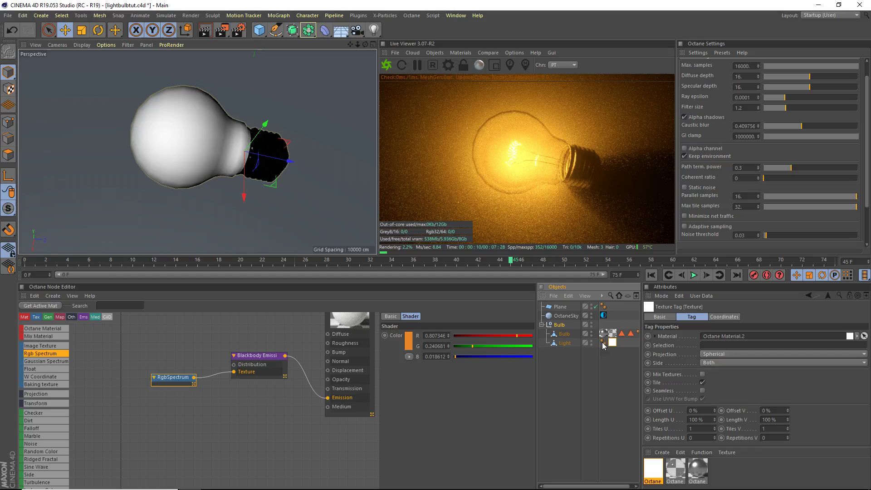
{"action": "left_click", "coordinate": [261, 359]}
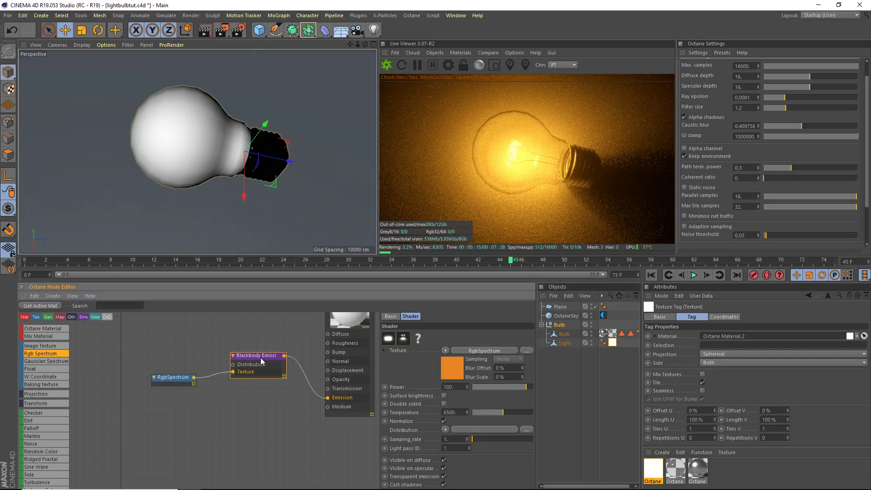
{"action": "left_click_drag", "start_coordinate": [513, 385], "coordinate": [527, 385]}
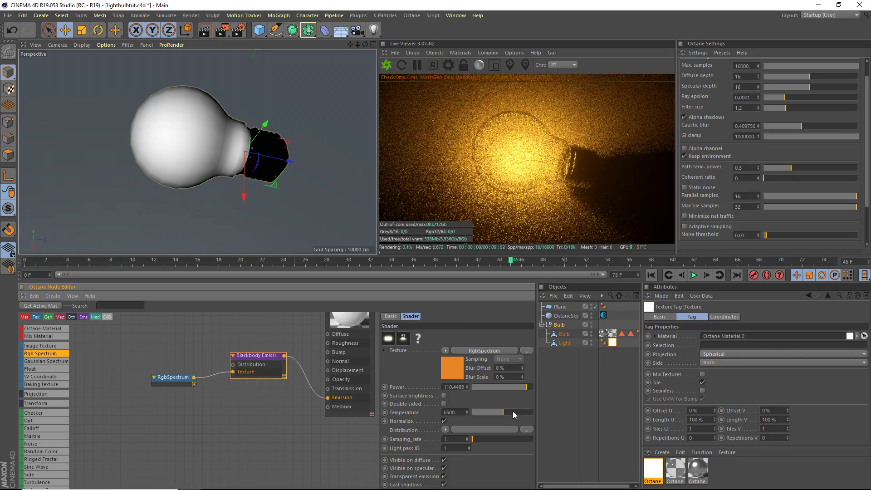
{"action": "left_click_drag", "start_coordinate": [514, 414], "coordinate": [494, 409]}
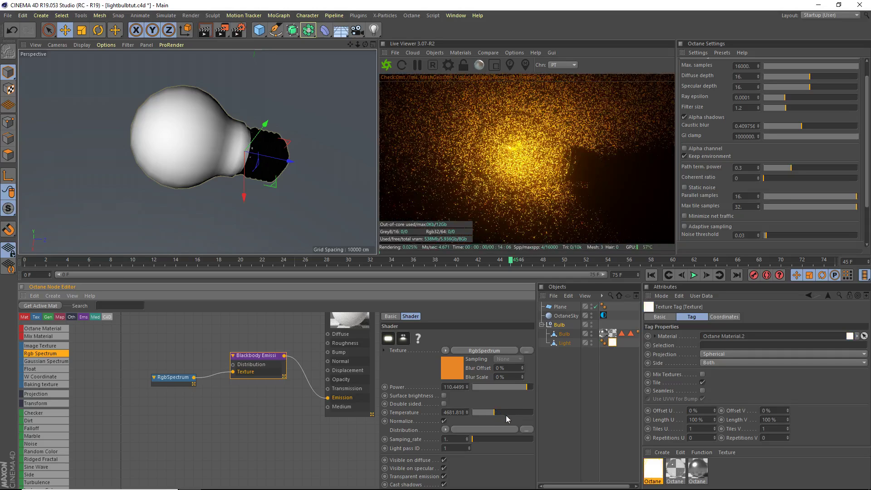
{"action": "left_click", "coordinate": [525, 386]}
{"action": "left_click_drag", "start_coordinate": [525, 387], "coordinate": [526, 389]}
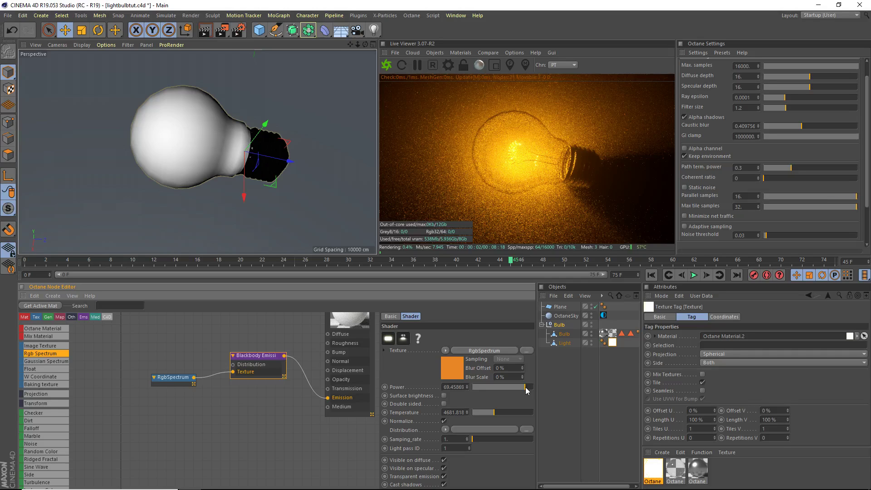
{"action": "left_click_drag", "start_coordinate": [525, 388], "coordinate": [526, 387]}
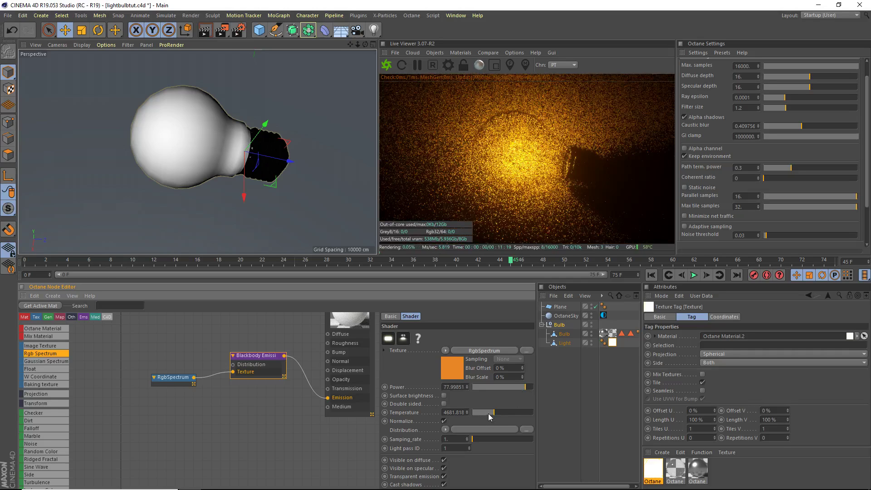
{"action": "mouse_move", "coordinate": [493, 412]}
{"action": "left_mouse_down"}
{"action": "mouse_move", "coordinate": [514, 410]}
{"action": "mouse_move", "coordinate": [505, 412]}
{"action": "left_mouse_up"}
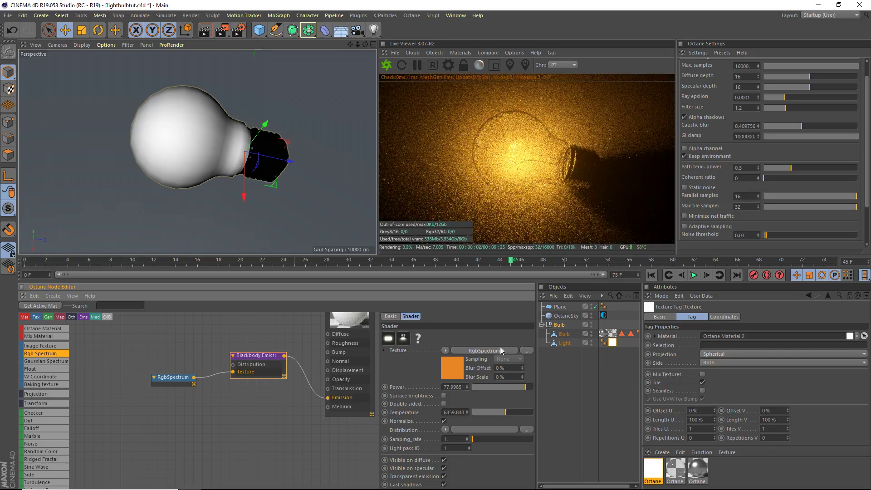
{"action": "left_click_drag", "start_coordinate": [365, 45], "coordinate": [354, 45]}
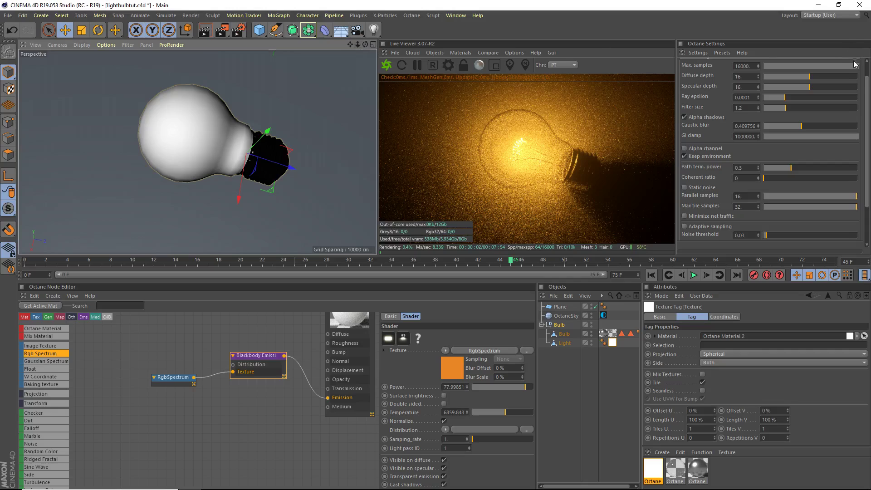
{"action": "scroll", "coordinate": [716, 80], "scroll_direction": "up", "scroll_amount": 2}
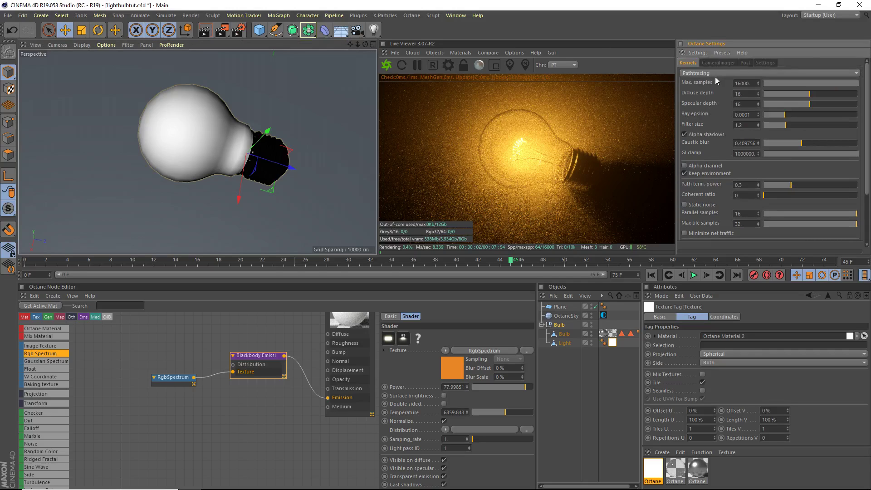
{"action": "left_click", "coordinate": [748, 64]}
{"action": "left_click", "coordinate": [765, 63]}
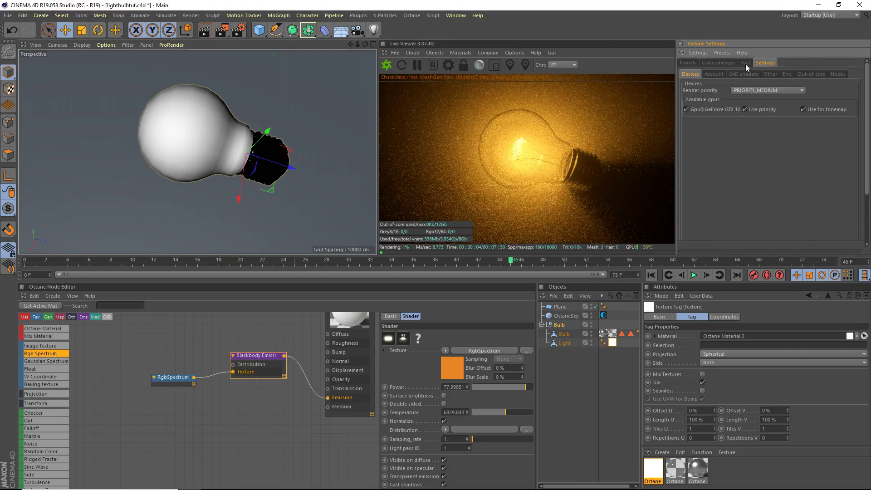
{"action": "left_click", "coordinate": [689, 62]}
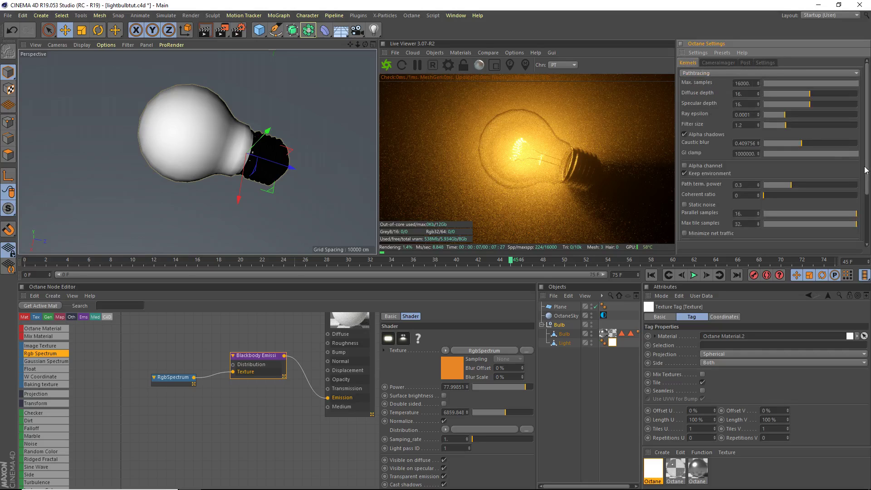
{"action": "left_click_drag", "start_coordinate": [866, 188], "coordinate": [864, 224]}
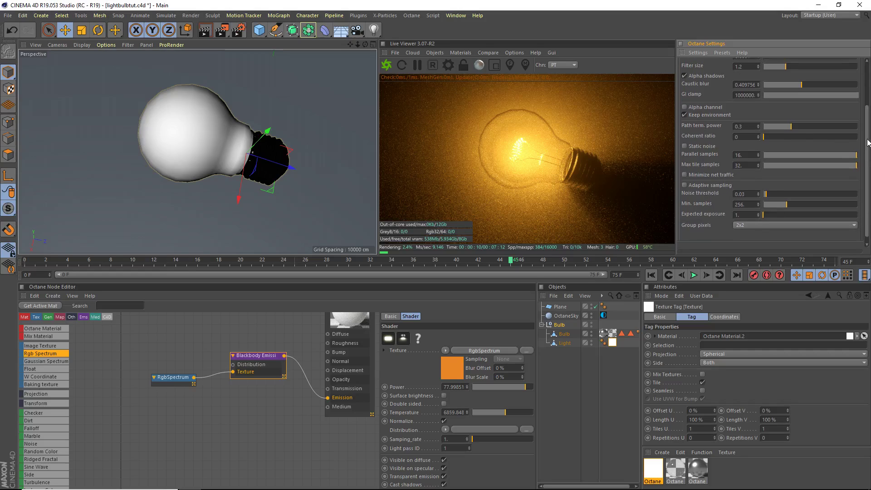
{"action": "scroll", "coordinate": [862, 154], "scroll_direction": "up", "scroll_amount": 5}
{"action": "left_click", "coordinate": [720, 63]}
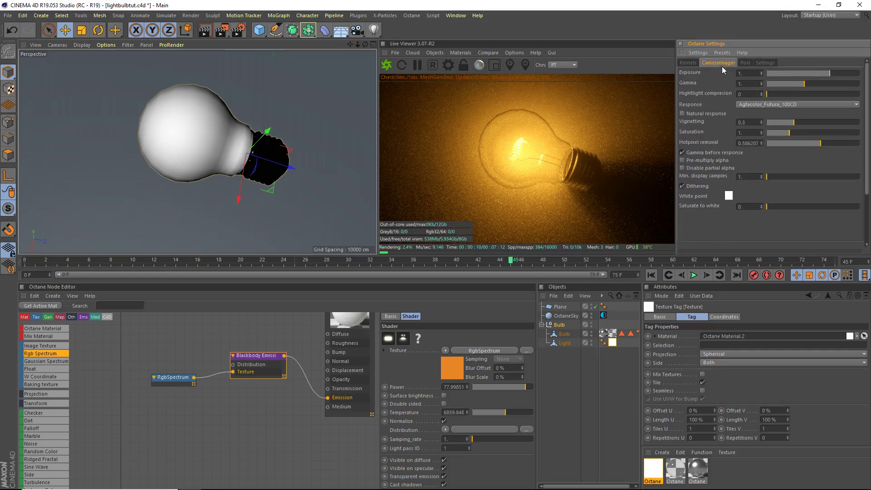
{"action": "left_click", "coordinate": [757, 63]}
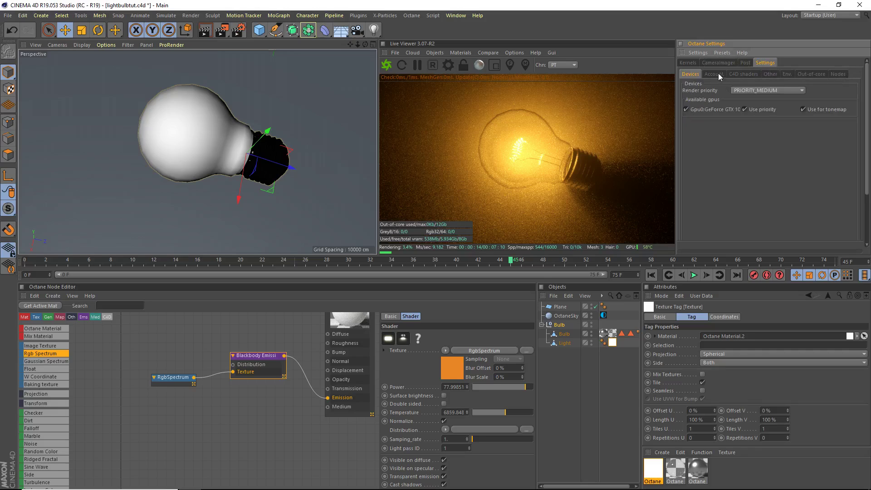
{"action": "left_click", "coordinate": [693, 63]}
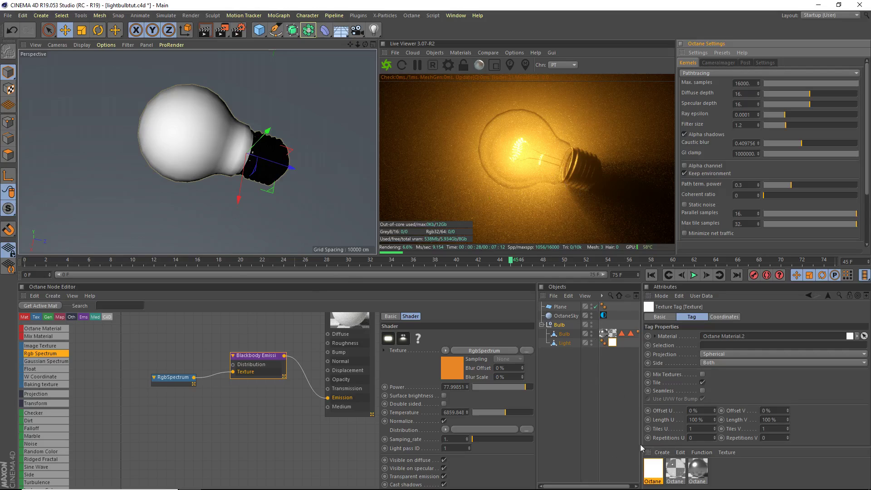
Create a new Octane Material and apply it to the ground plane.
{"action": "left_click", "coordinate": [664, 454]}
{"action": "mouse_move", "coordinate": [682, 387]}
{"action": "mouse_move", "coordinate": [791, 340]}
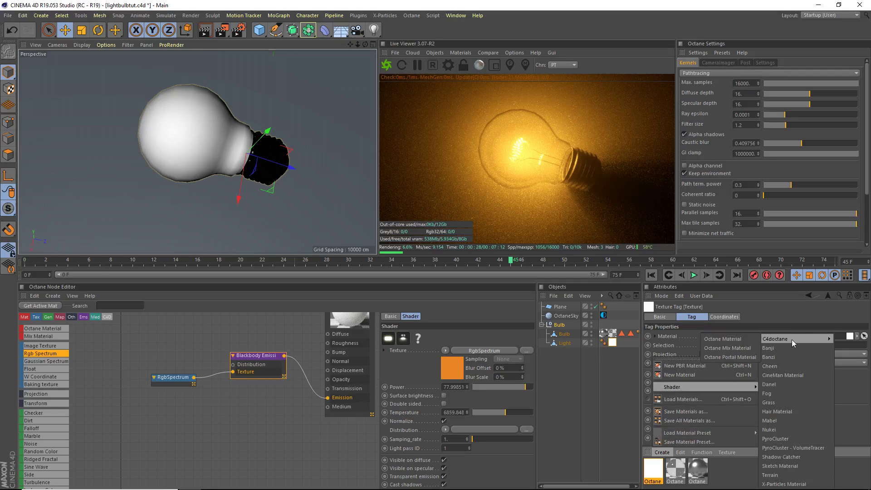
{"action": "left_click", "coordinate": [747, 340]}
{"action": "left_click_drag", "start_coordinate": [660, 464], "coordinate": [502, 222]}
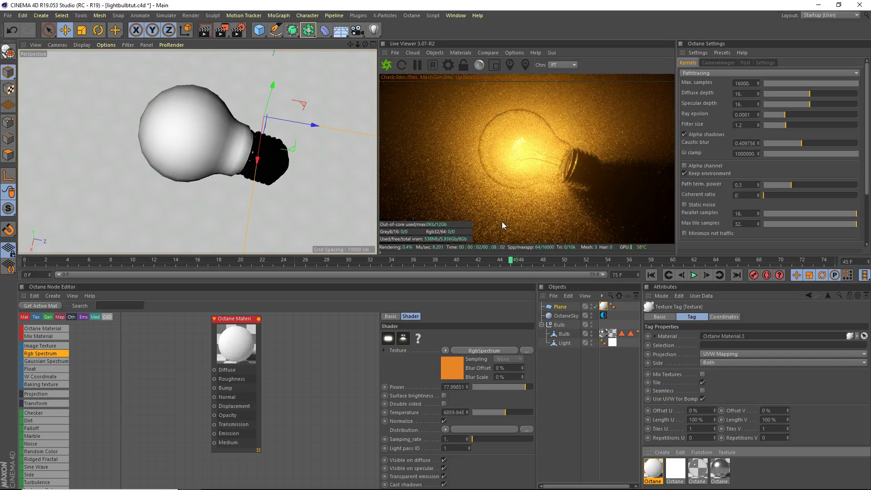
Test the ground material as Glossy, trying an index of about 4.3, then 2.5.
{"action": "left_click", "coordinate": [230, 362]}
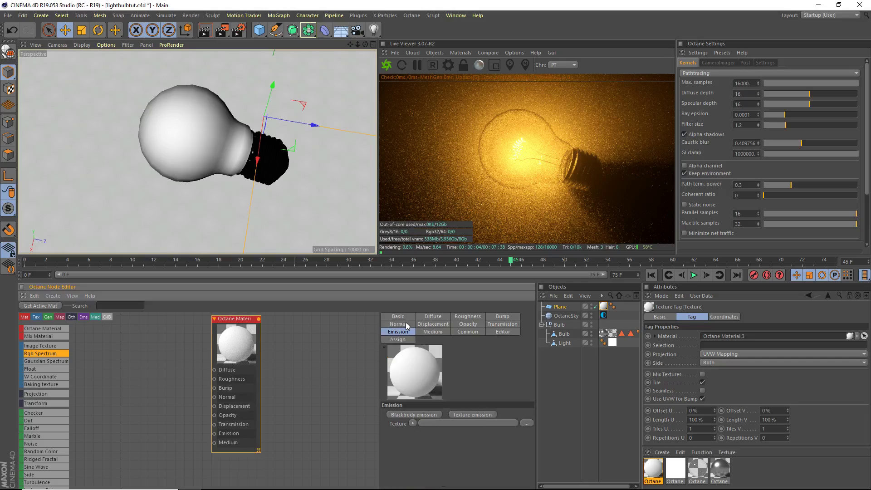
{"action": "left_click", "coordinate": [427, 317]}
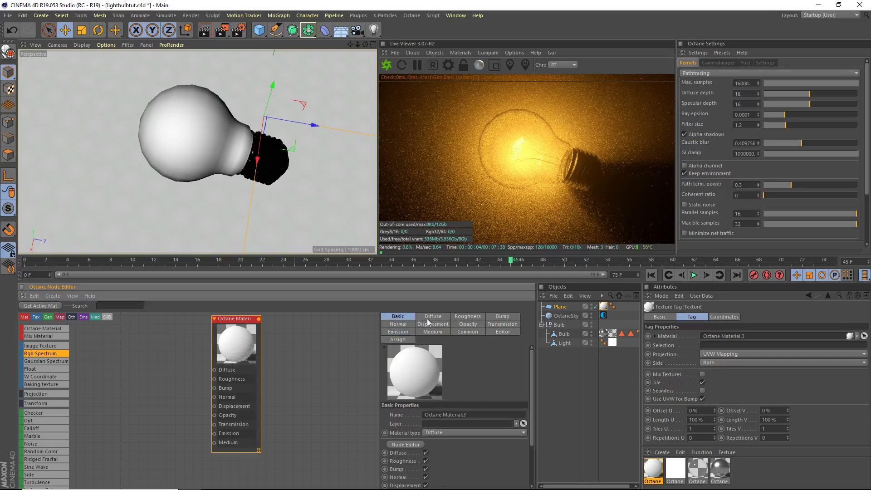
{"action": "left_click", "coordinate": [401, 316]}
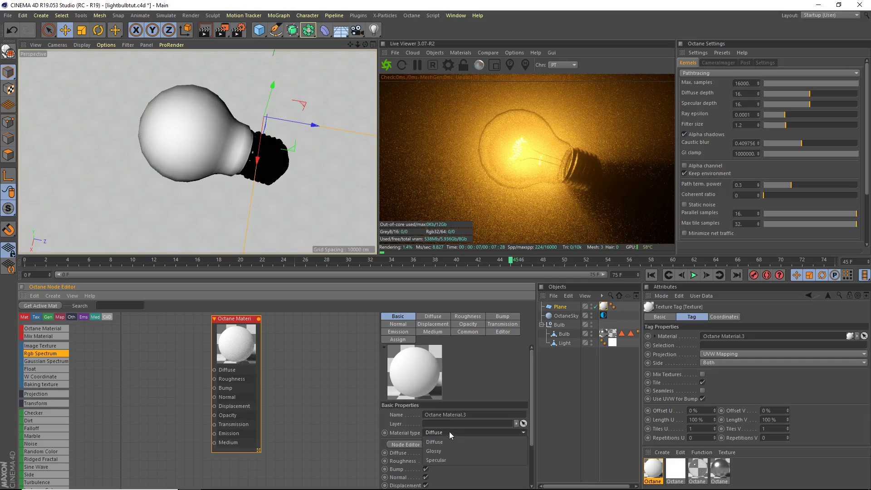
{"action": "left_click", "coordinate": [449, 432]}
{"action": "left_click", "coordinate": [451, 448]}
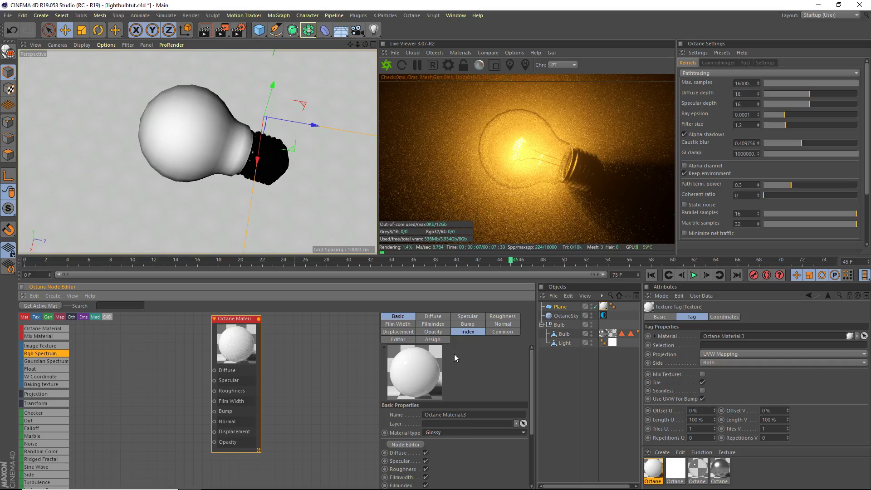
{"action": "left_click", "coordinate": [462, 332]}
{"action": "left_click", "coordinate": [481, 414]}
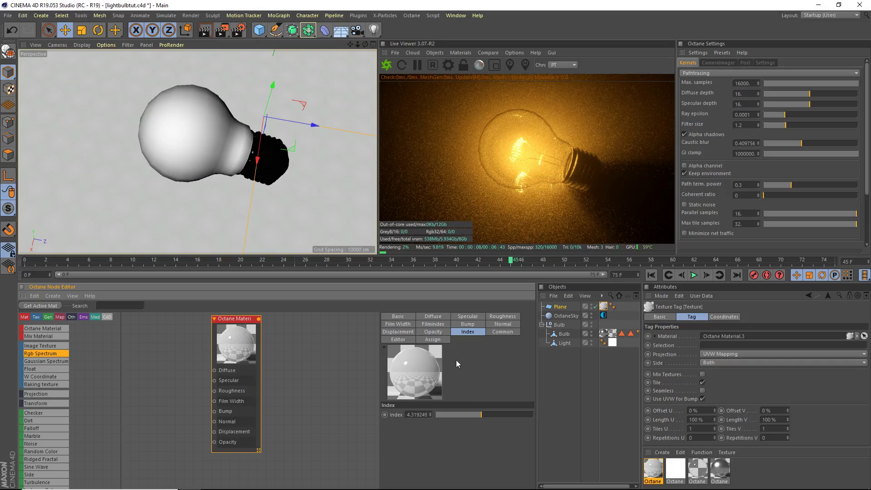
{"action": "left_click_drag", "start_coordinate": [462, 411], "coordinate": [457, 412]}
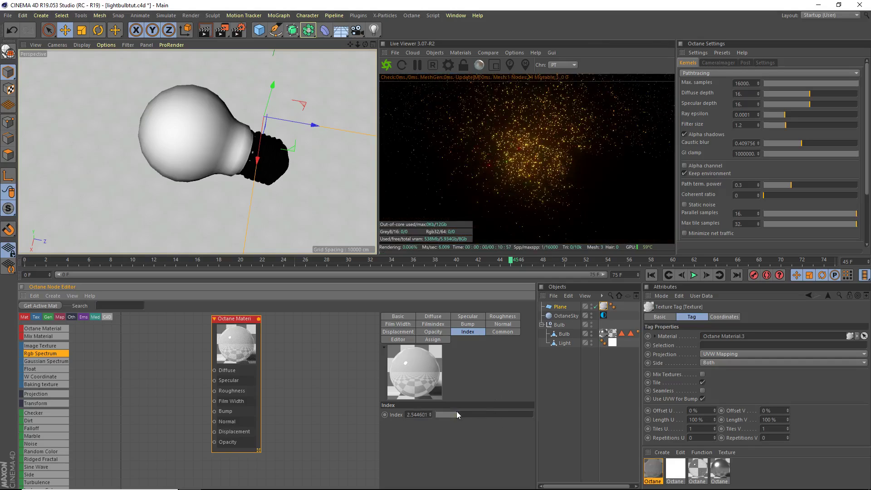
Switch the ground material type back to Diffuse.
{"action": "left_click", "coordinate": [398, 316]}
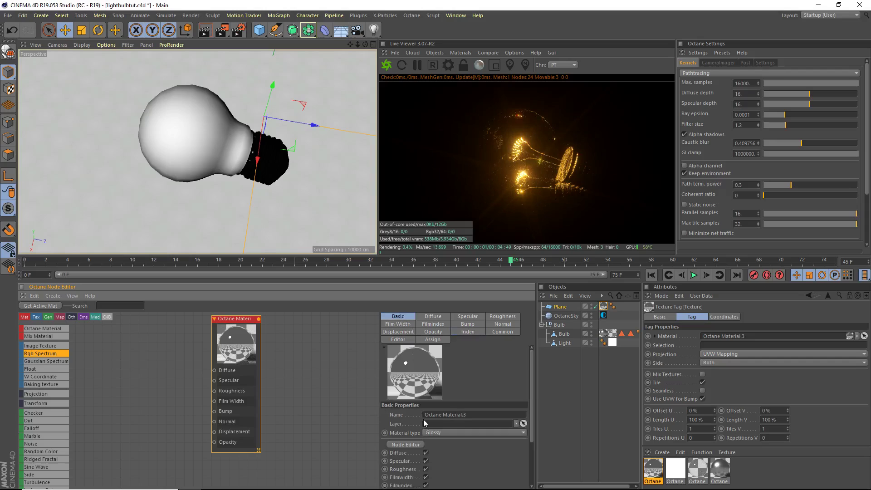
{"action": "left_click", "coordinate": [439, 434]}
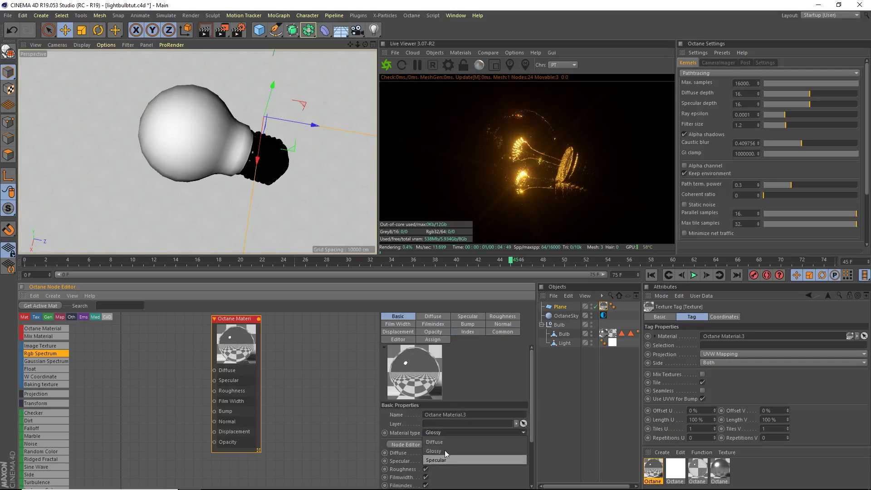
{"action": "left_click", "coordinate": [443, 442]}
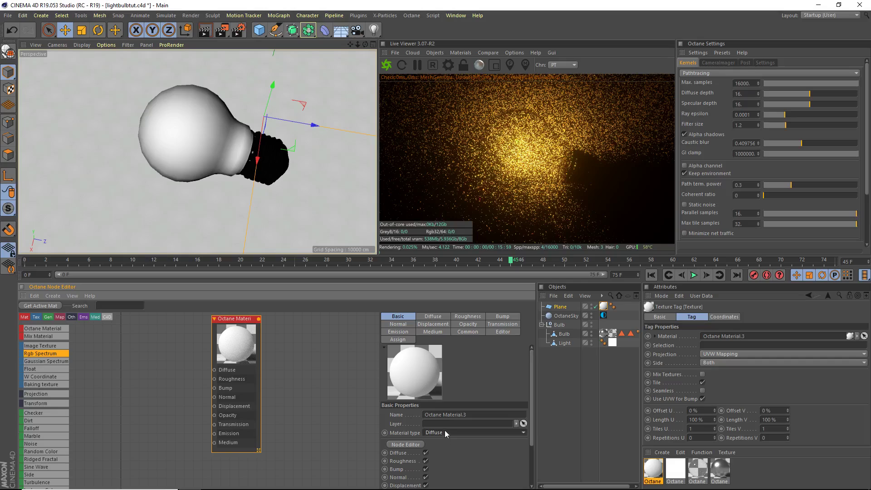
{"action": "left_click", "coordinate": [612, 343]}
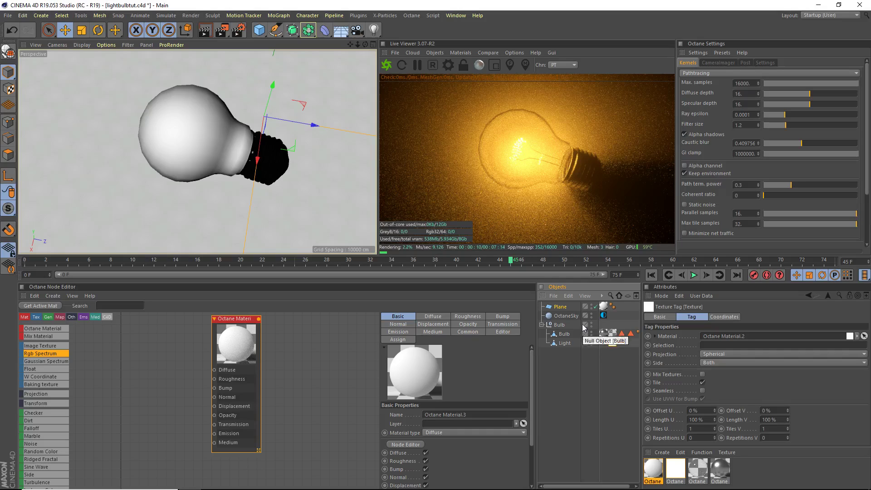
{"action": "left_click_drag", "start_coordinate": [221, 340], "coordinate": [309, 349]}
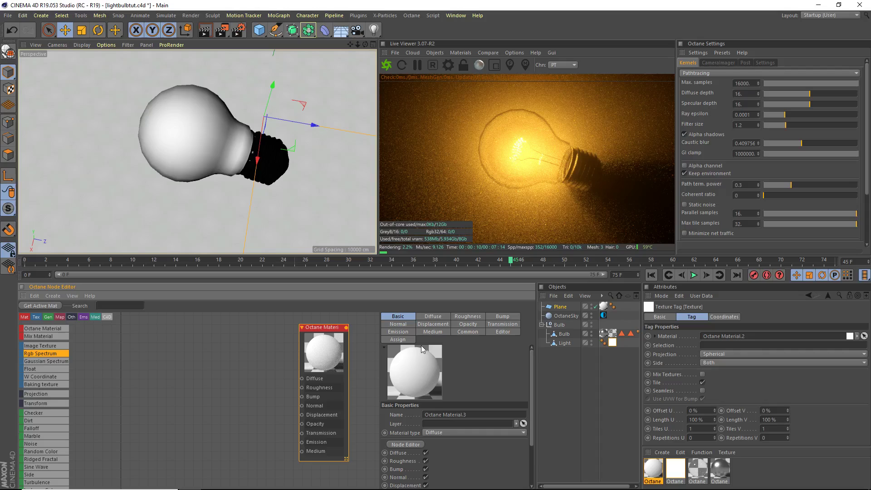